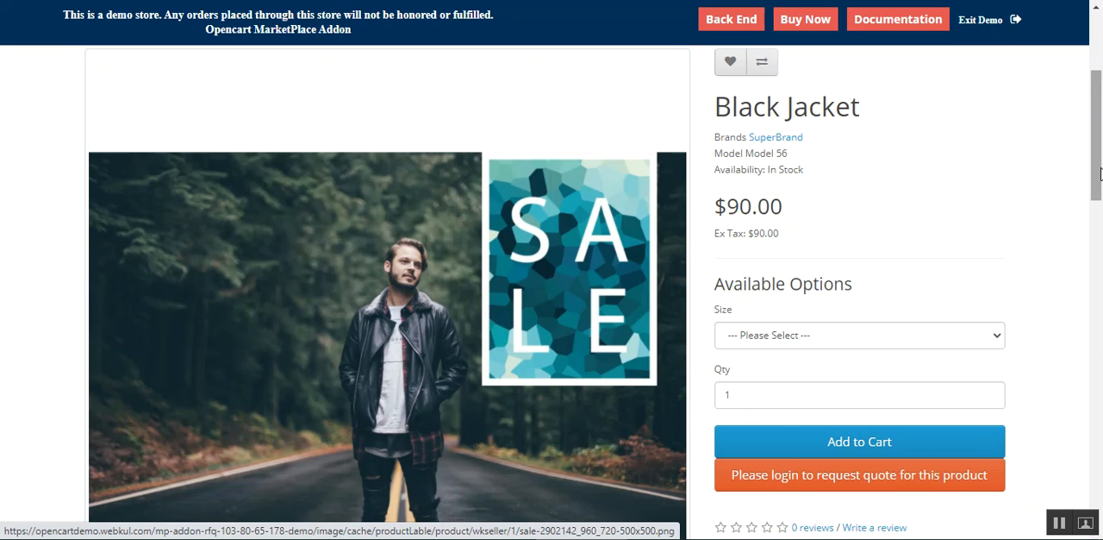
Step: Examine the sale label shown over the Black Jacket image on its product page
scroll(1100, 95, "up", 3)
left_click_drag(1100, 95, 1092, 146)
left_click_drag(728, 106, 901, 113)
left_click(901, 113)
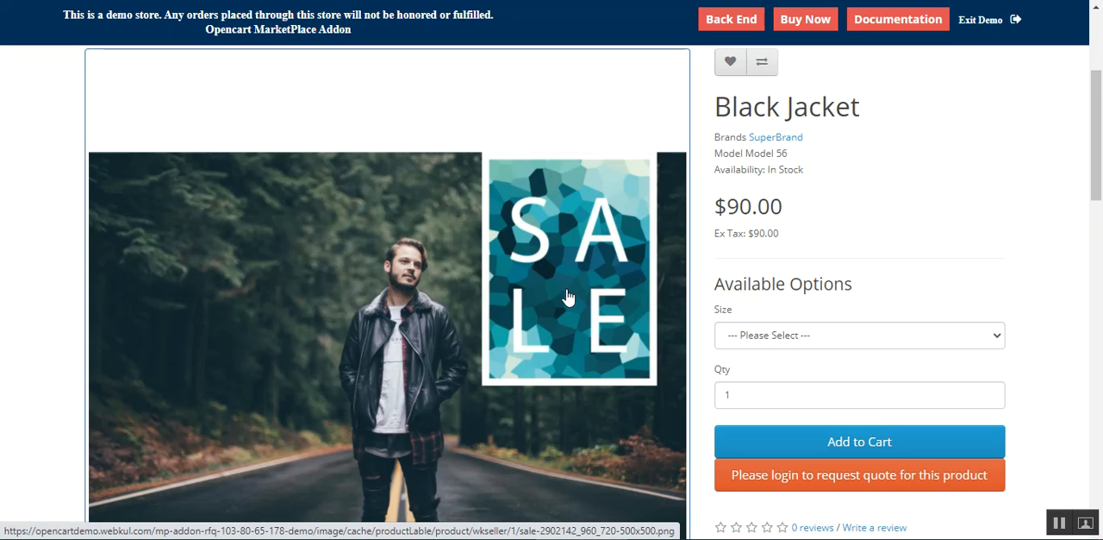
scroll(569, 284, "down", 1)
left_click_drag(1101, 171, 1102, 142)
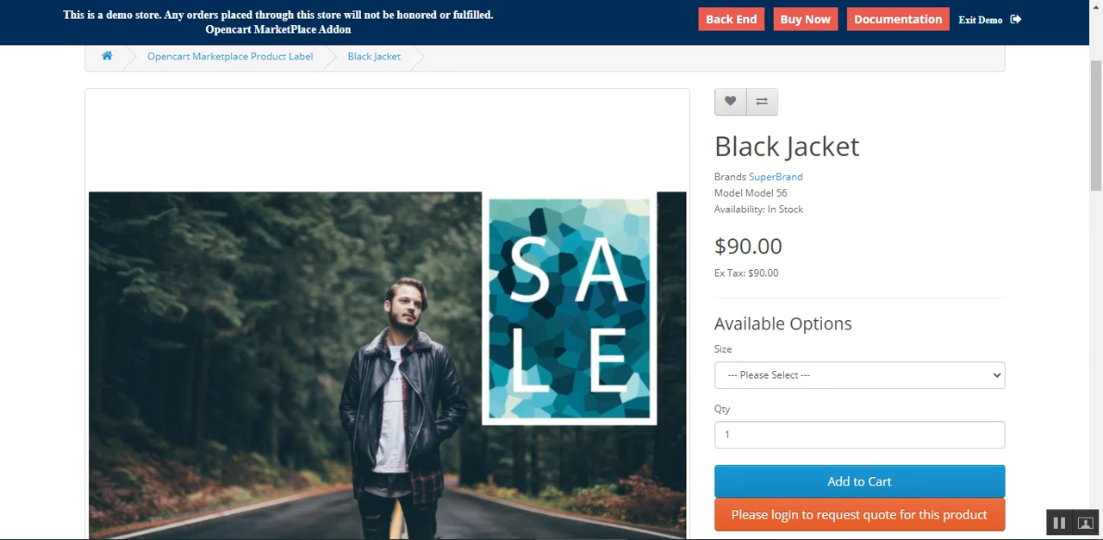
Step: Switch to the Opencart Marketplace Product Label category page and examine the labels on its product images
left_click(605, 0)
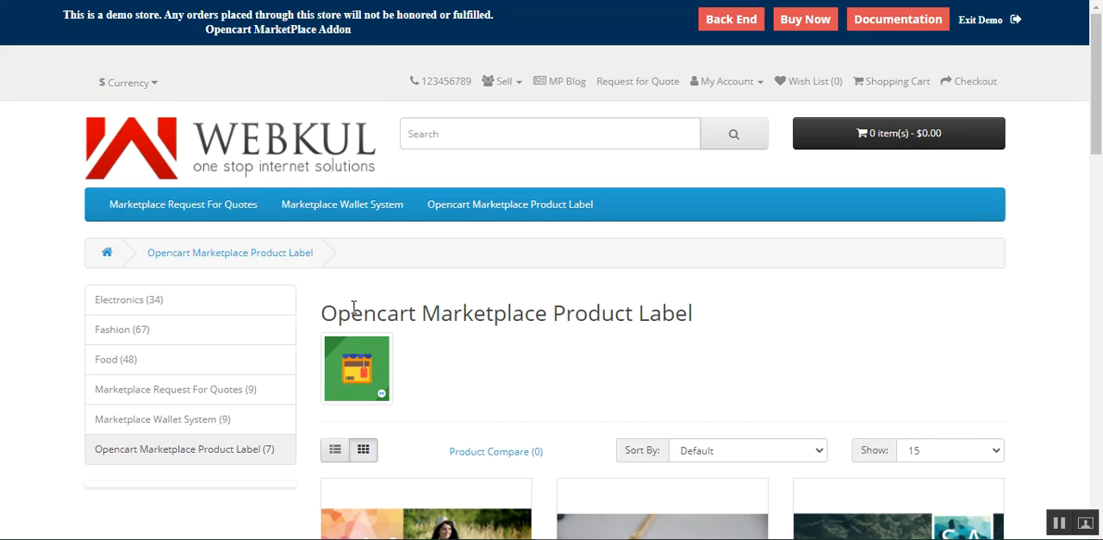
left_click_drag(1101, 105, 1101, 190)
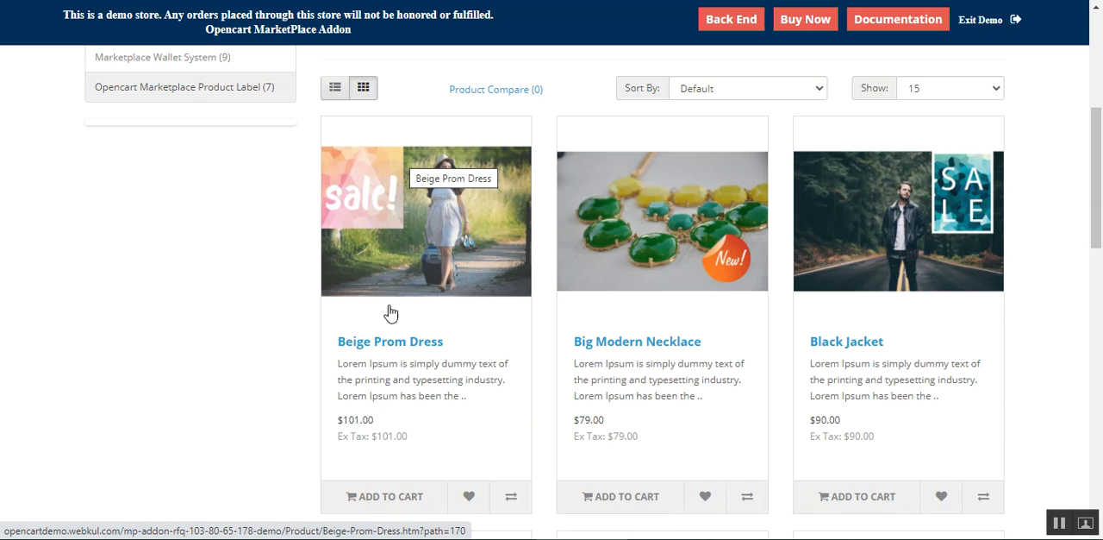
left_click_drag(1096, 208, 1101, 299)
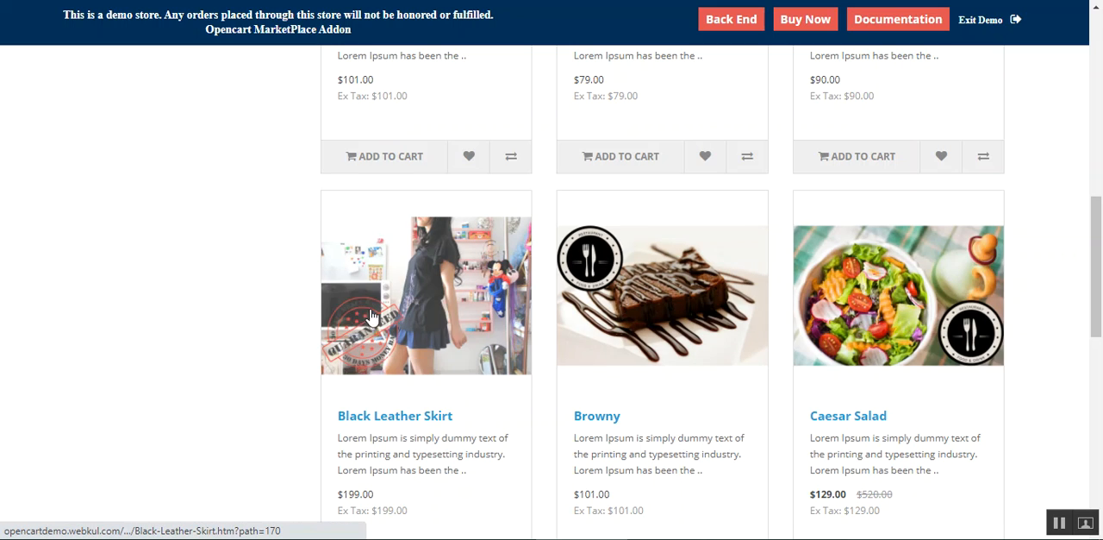
left_click_drag(1097, 261, 1101, 109)
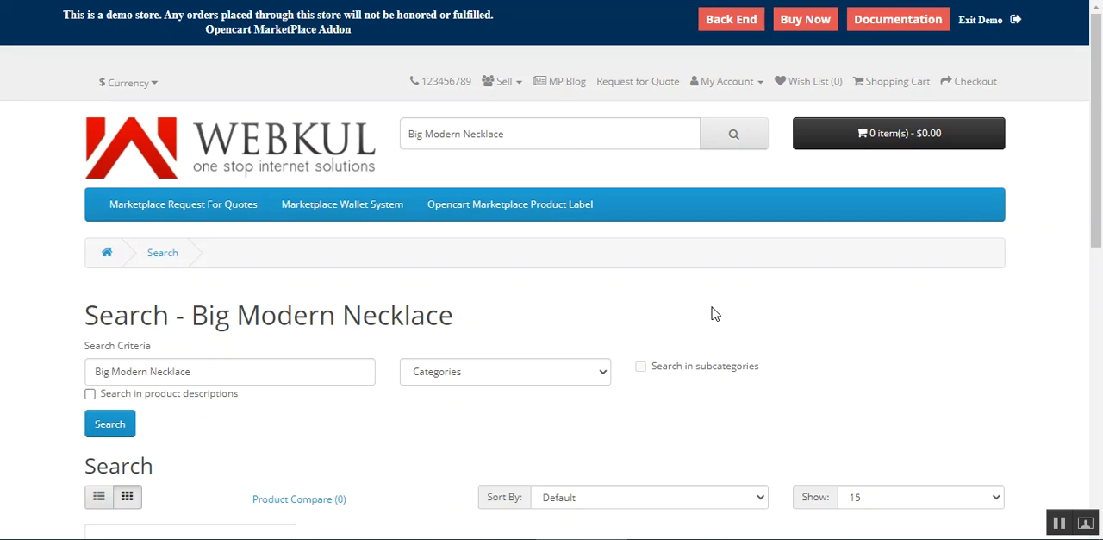
Step: Examine the product label on the search results page for Big Modern Necklace
scroll(394, 328, "down", 2)
left_click_drag(192, 131, 569, 123)
left_click(565, 125)
scroll(358, 303, "down", 2)
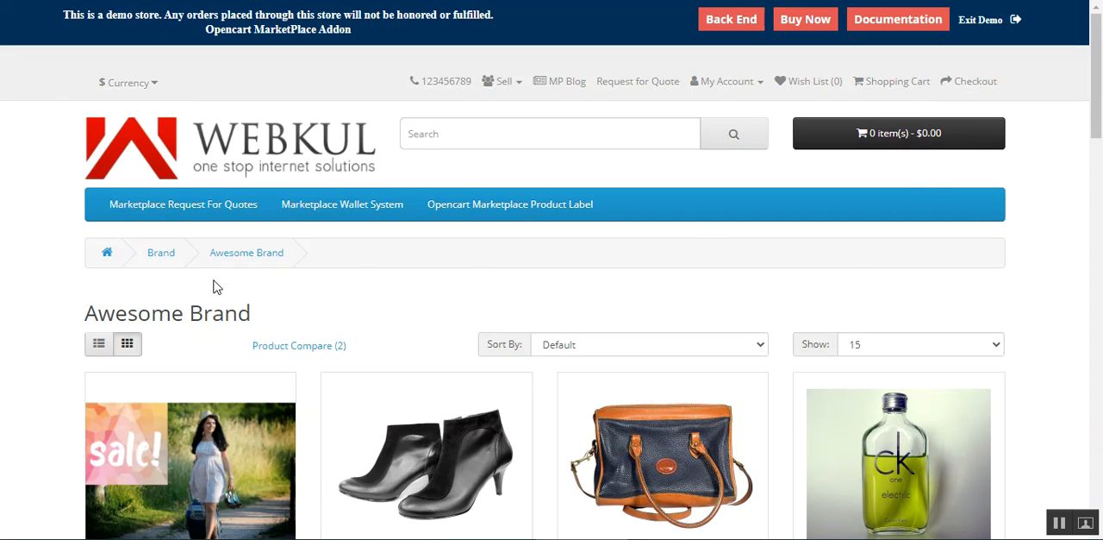
Step: Review the Awesome Brand page for the label on the Beige Prom Dress image
left_click_drag(90, 315, 336, 312)
left_click(275, 312)
left_click_drag(1101, 90, 1101, 160)
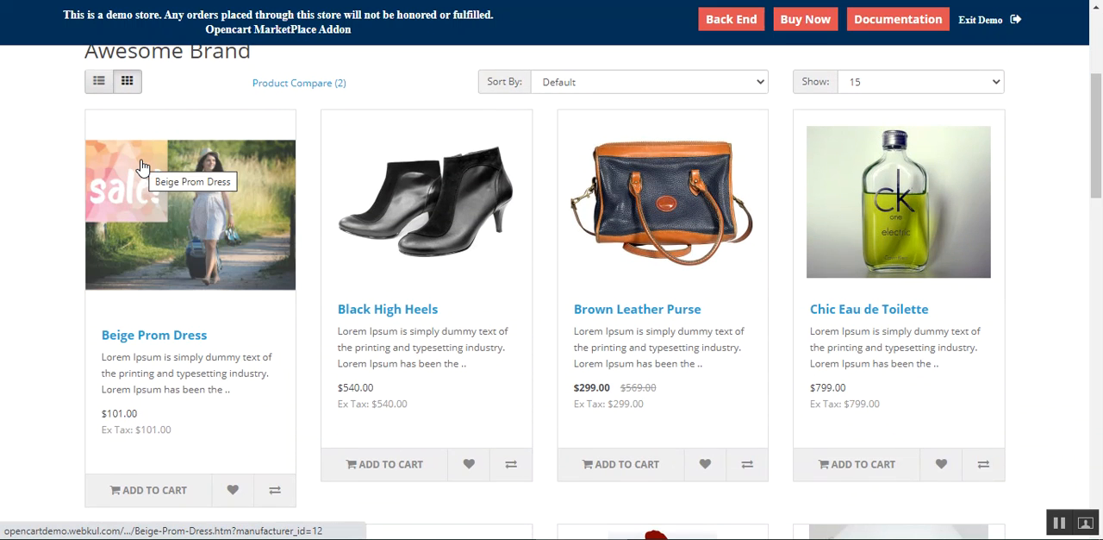
scroll(249, 330, "down", 5)
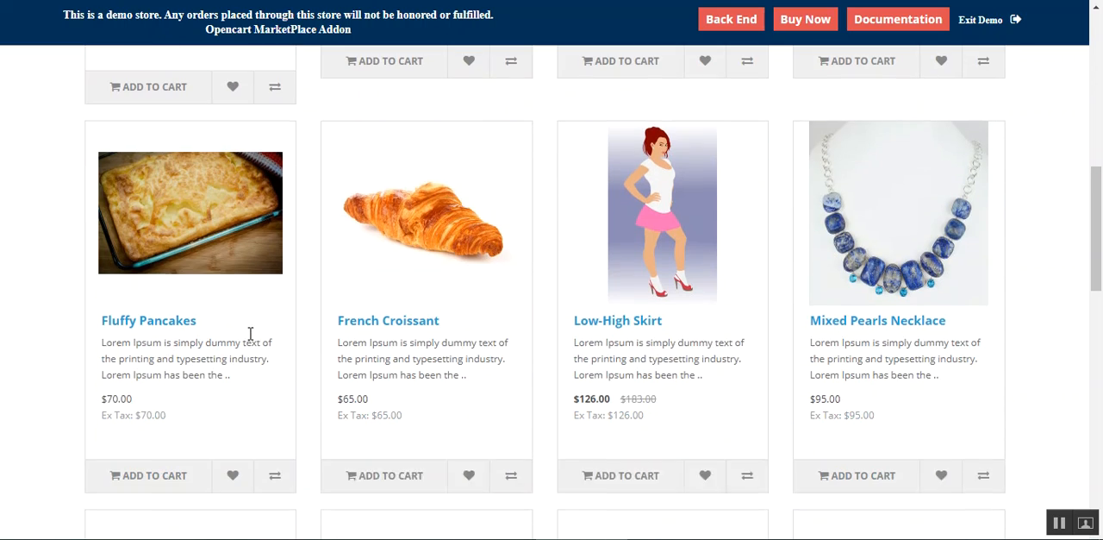
scroll(406, 370, "up", 8)
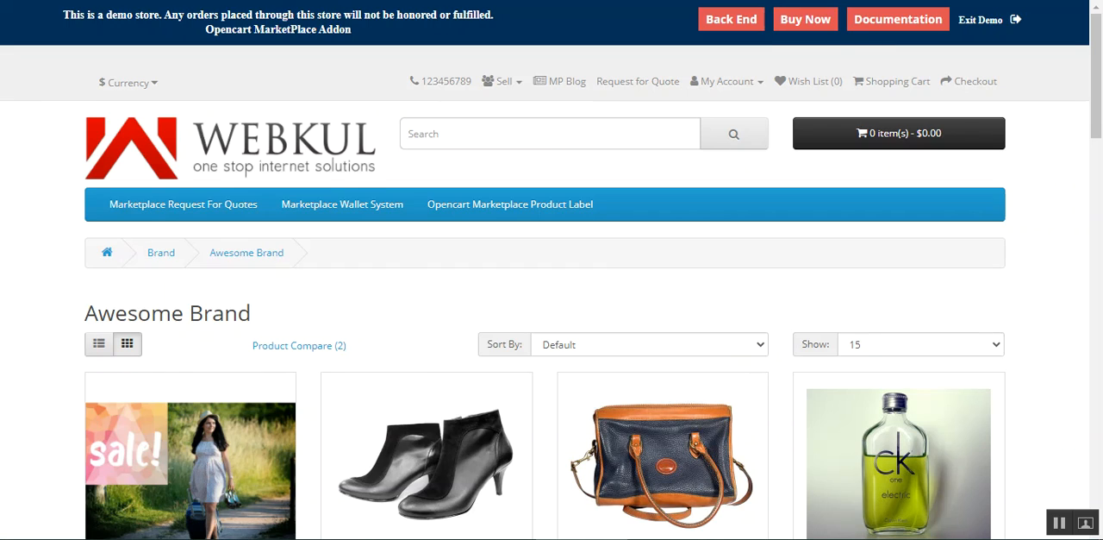
Step: Switch to the Product Comparison page and examine the labels on the Caesar Salad and Browny images
key("ctrl+Tab")
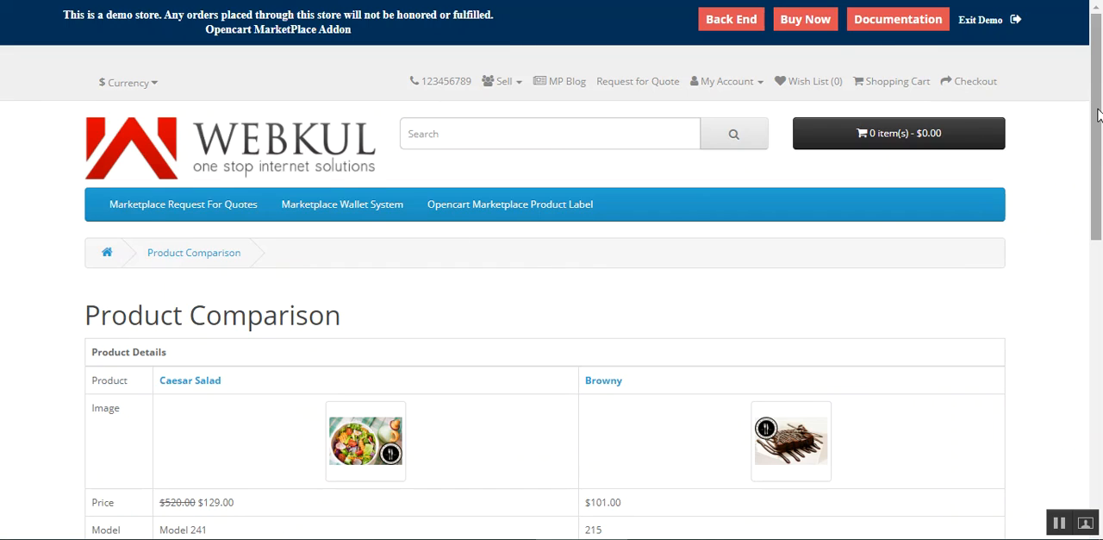
scroll(1098, 115, "down", 3)
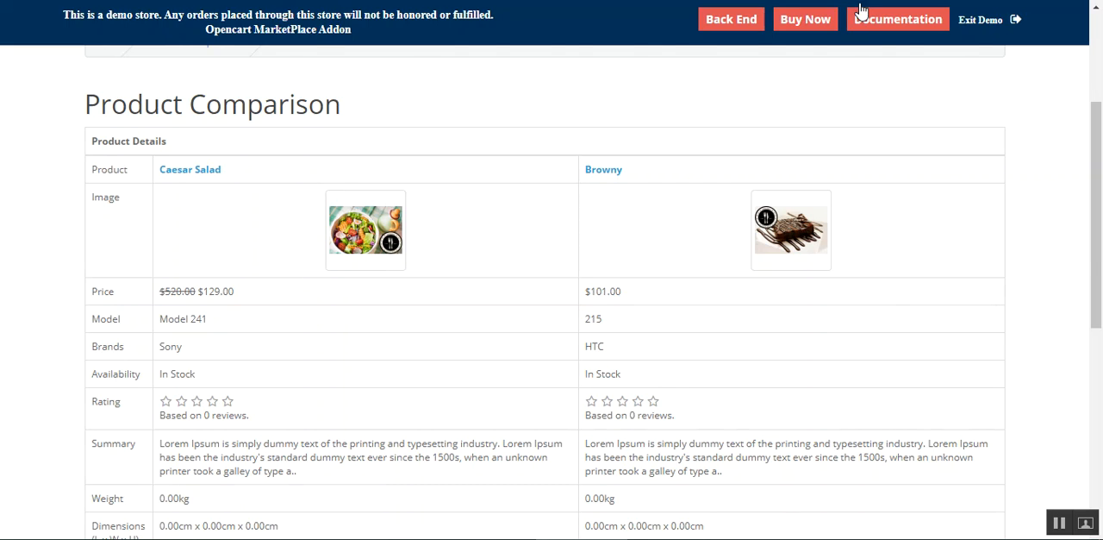
scroll(552, 293, "down", 5)
left_click_drag(1097, 465, 1098, 214)
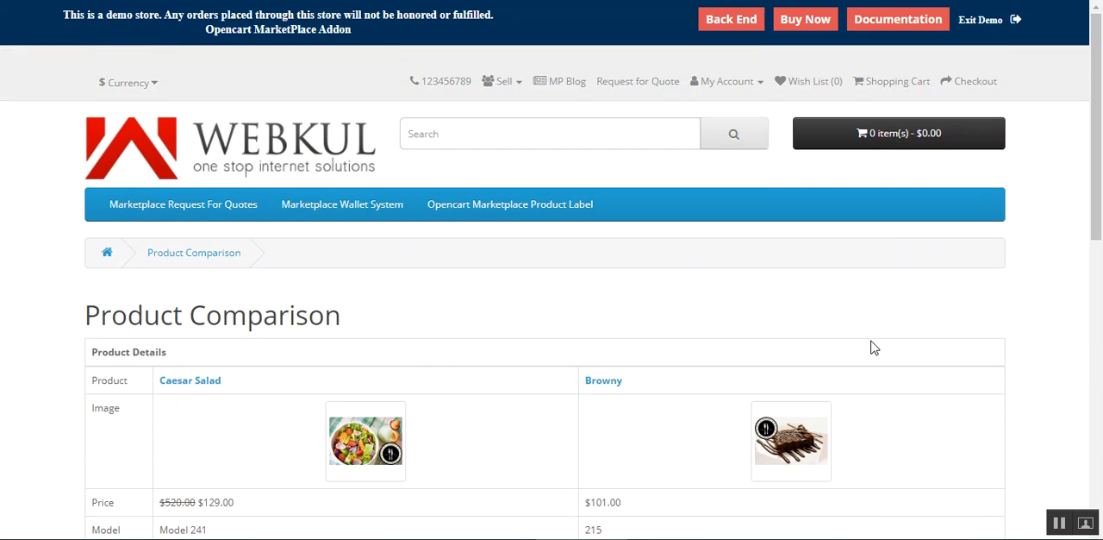
left_click_drag(147, 321, 306, 310)
left_click(388, 312)
Step: Switch to the Special Offers page and examine the label on the Caesar Salad image
key("alt+Left")
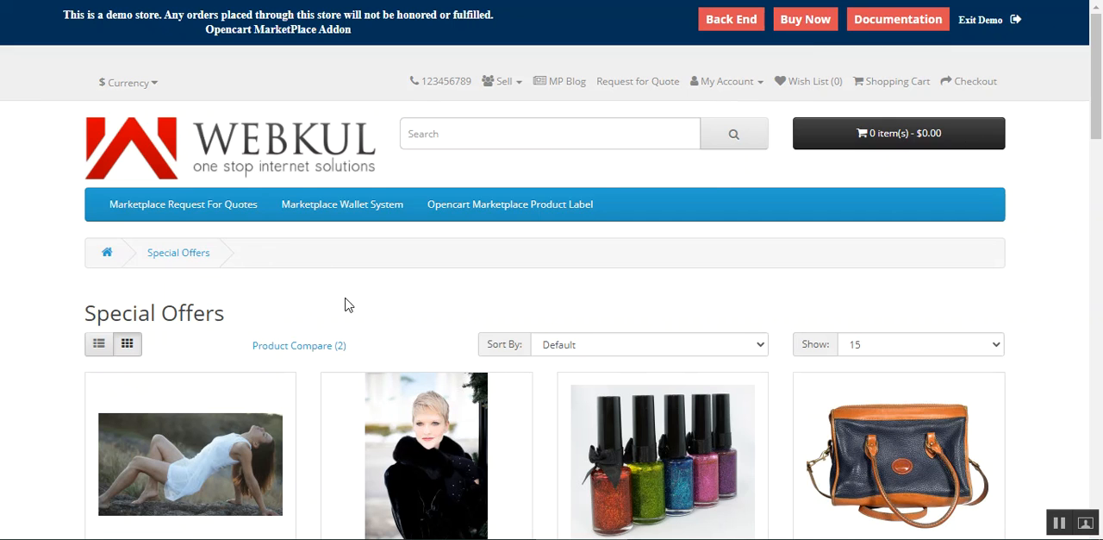
mouse_move(1098, 95)
left_mouse_down()
mouse_move(1100, 143)
mouse_move(1099, 94)
left_mouse_up()
left_click_drag(1099, 125, 1100, 268)
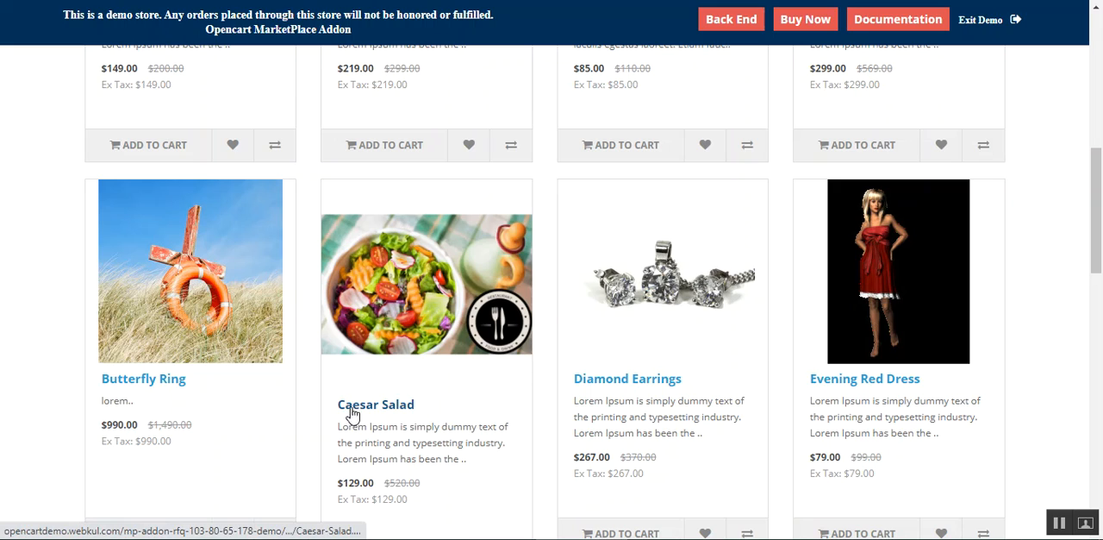
scroll(465, 470, "down", 3)
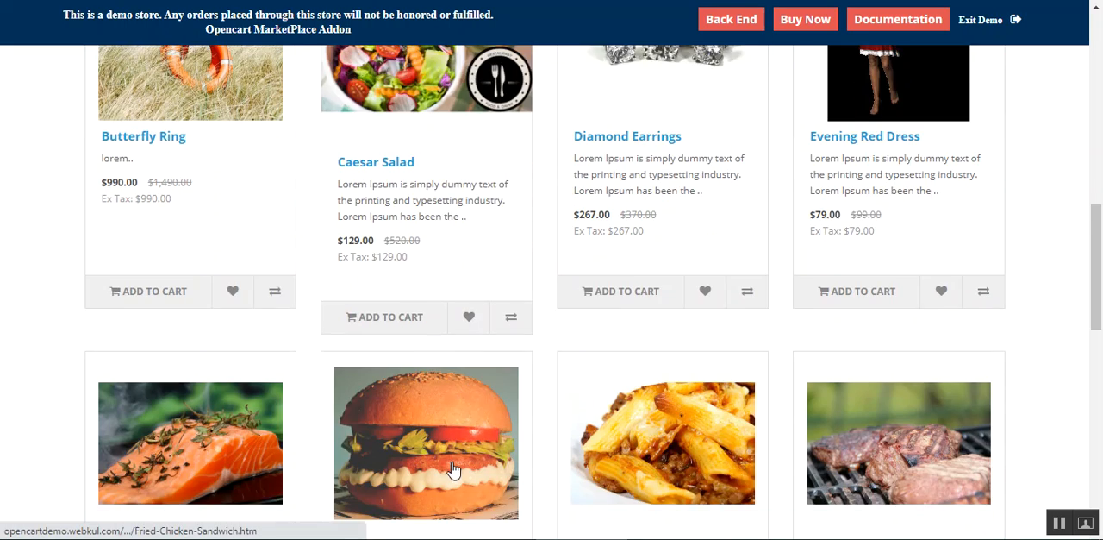
scroll(453, 465, "down", 1)
left_click_drag(1099, 281, 1101, 77)
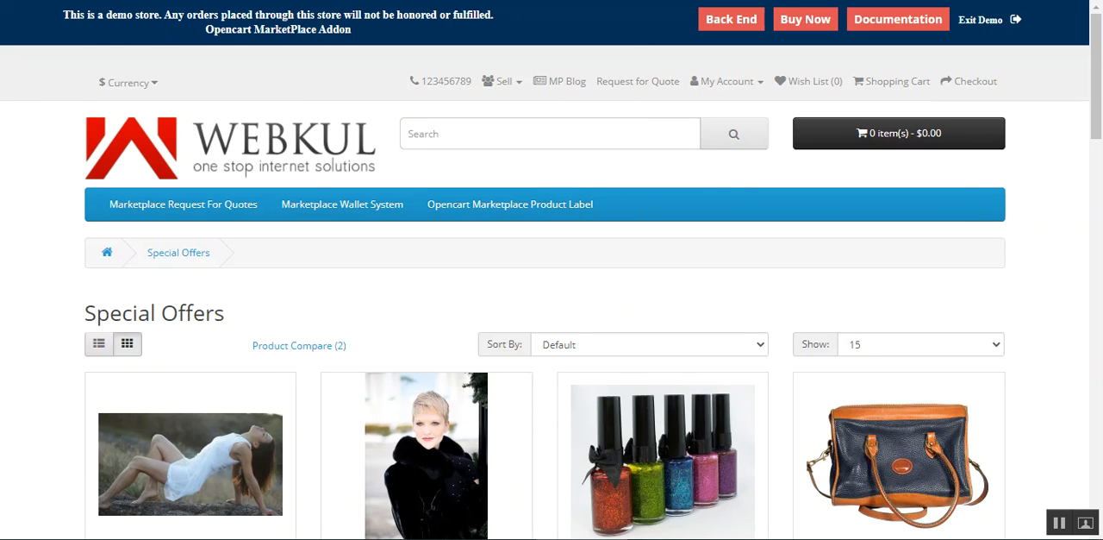
Step: Revisit the Product Label category, Awesome Brand and Special Offers pages to compare how product labels appear
left_click(509, 204)
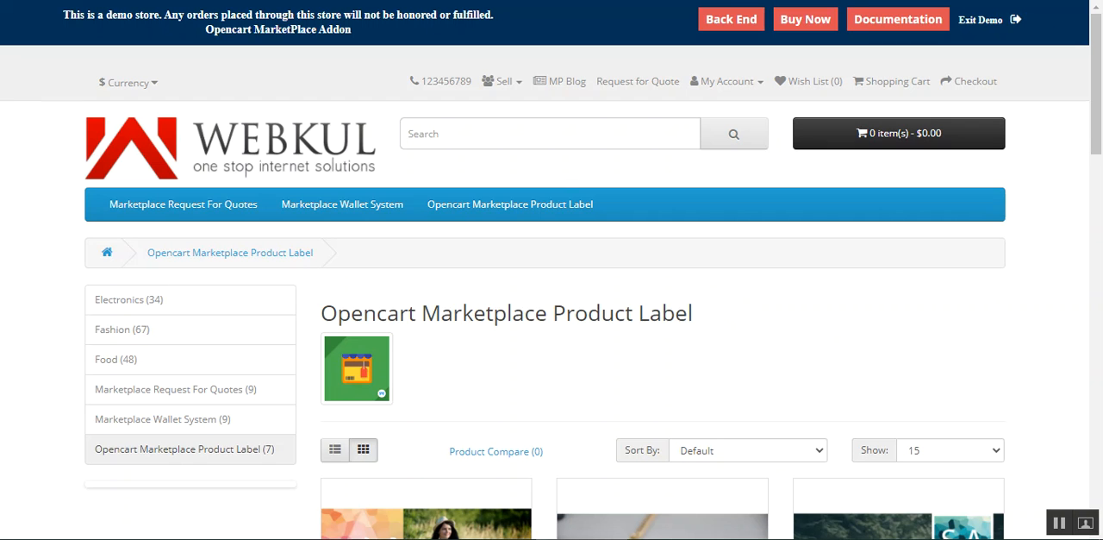
scroll(562, 377, "down", 4)
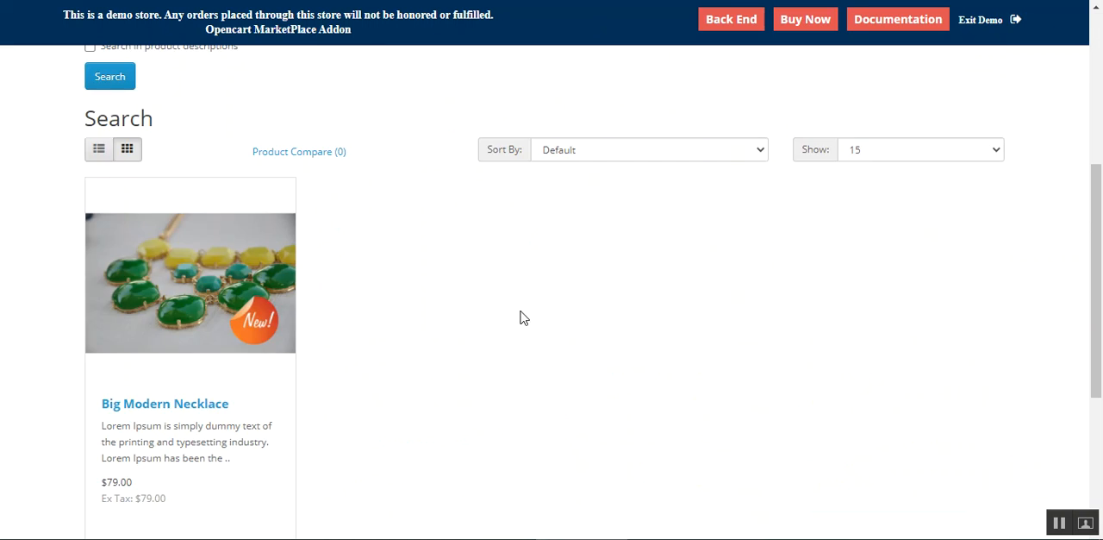
scroll(520, 316, "up", 2)
scroll(239, 332, "down", 2)
scroll(263, 397, "up", 1)
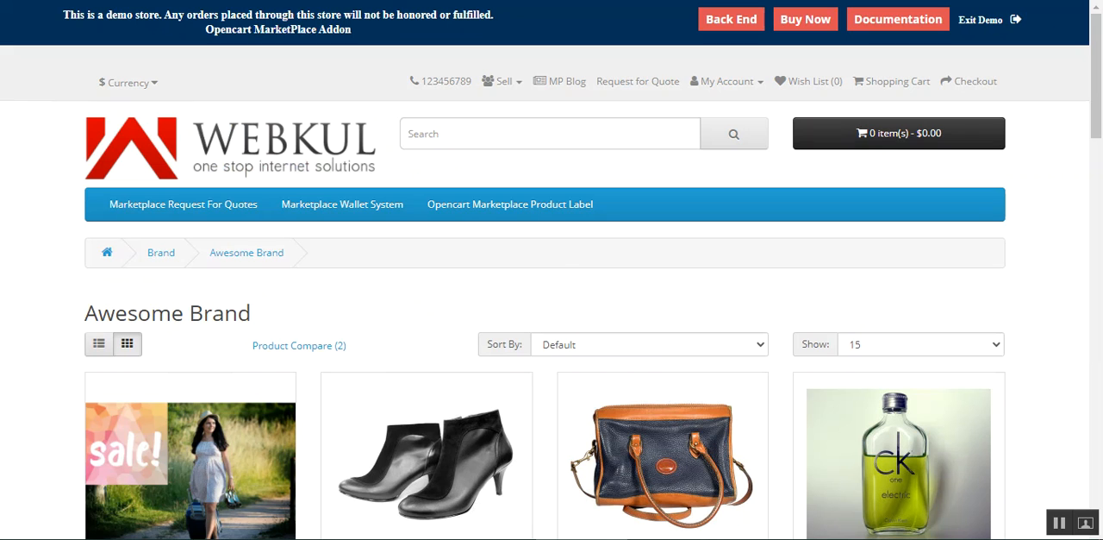
scroll(1101, 154, "down", 3)
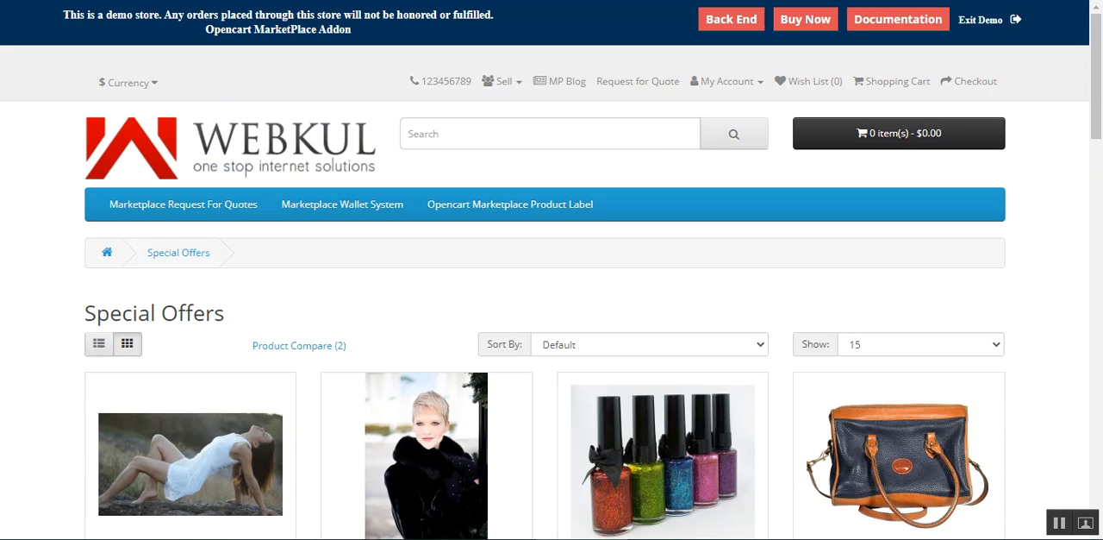
scroll(1081, 209, "down", 8)
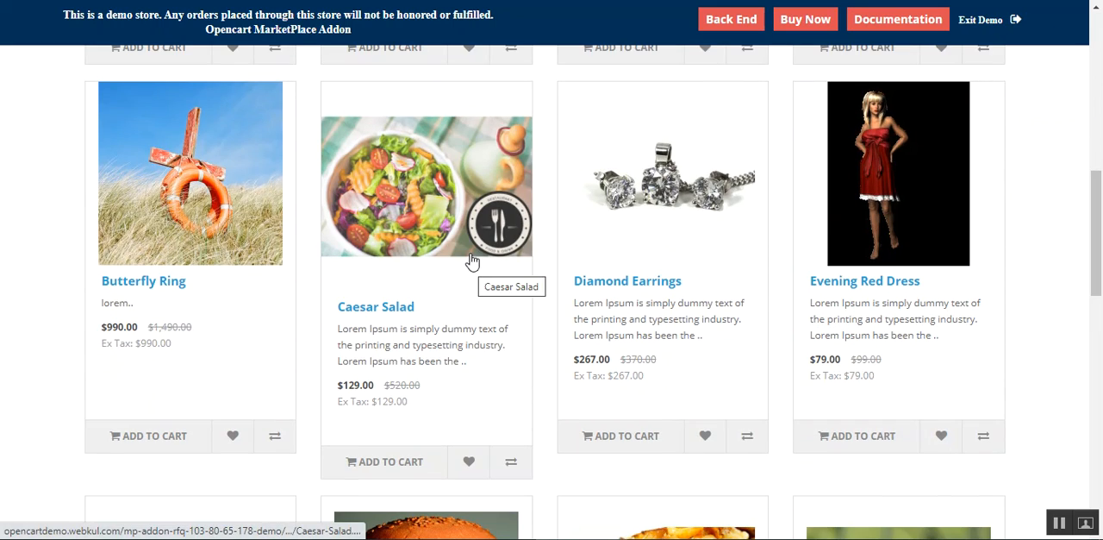
left_click_drag(1097, 222, 1100, 99)
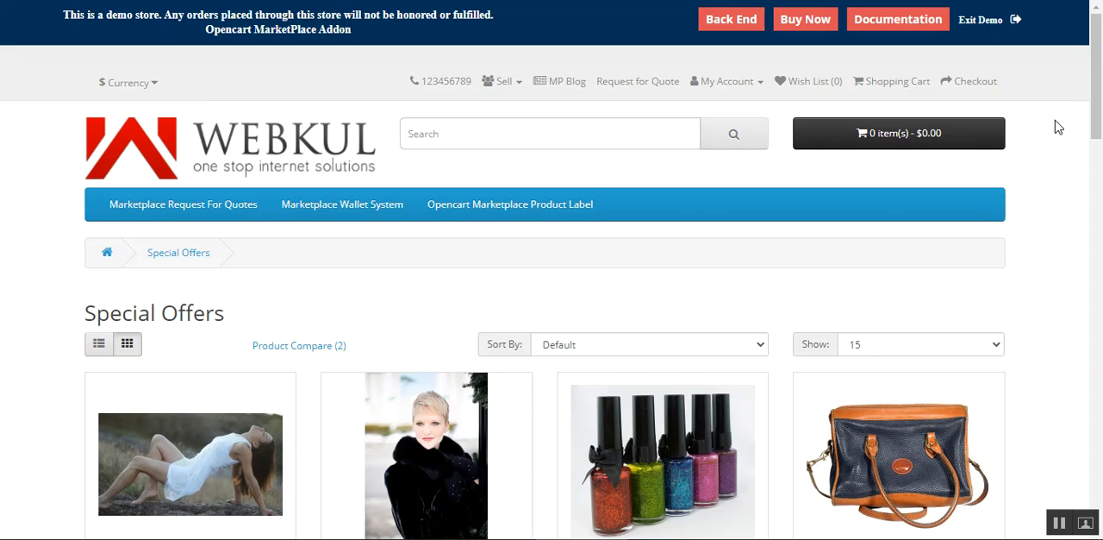
Step: Log in to the store as the seller, changing the prefilled customer e-mail to the seller's e-mail
left_click(731, 82)
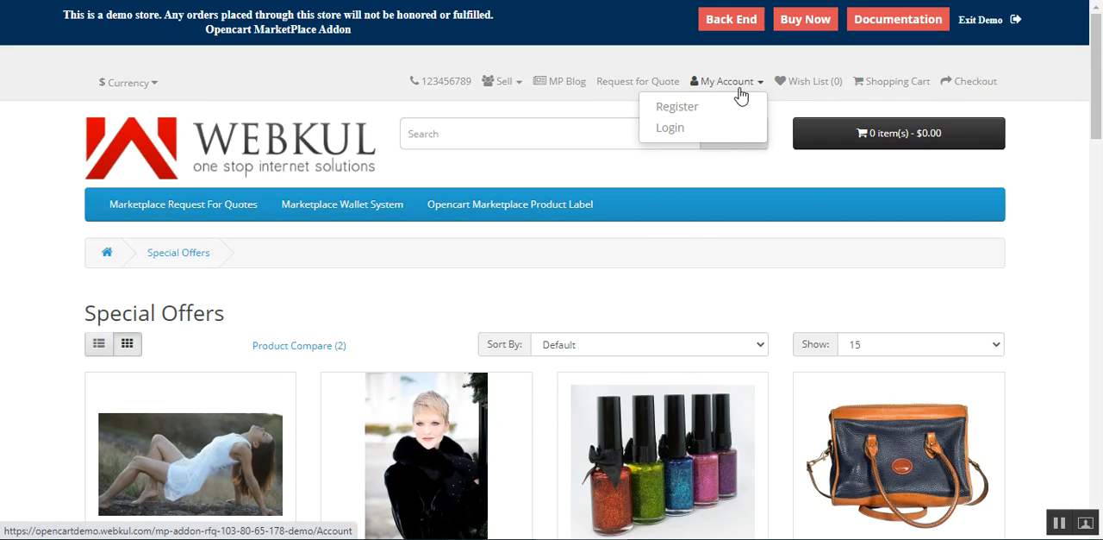
left_click(705, 130)
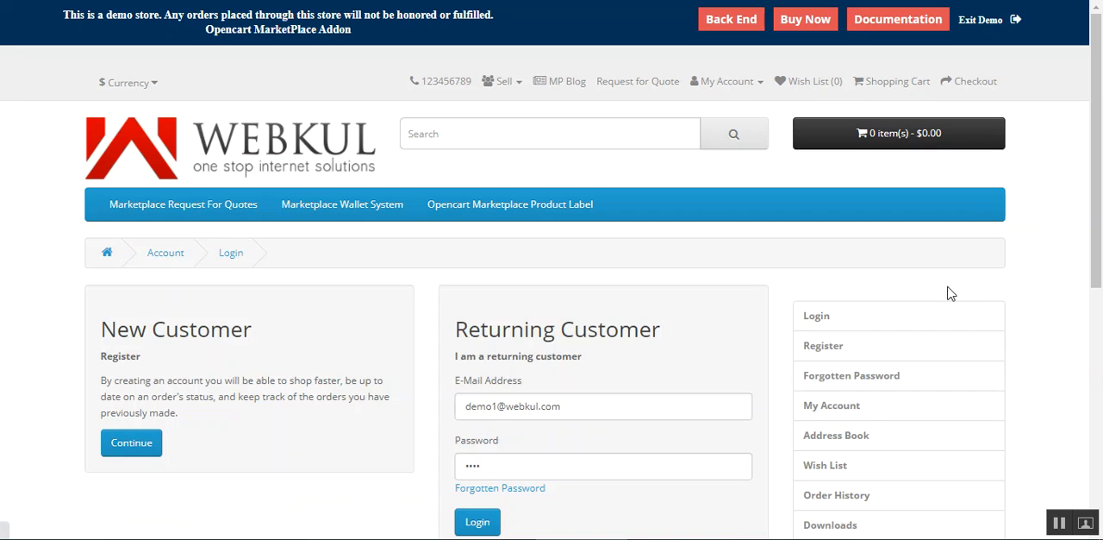
scroll(509, 440, "down", 3)
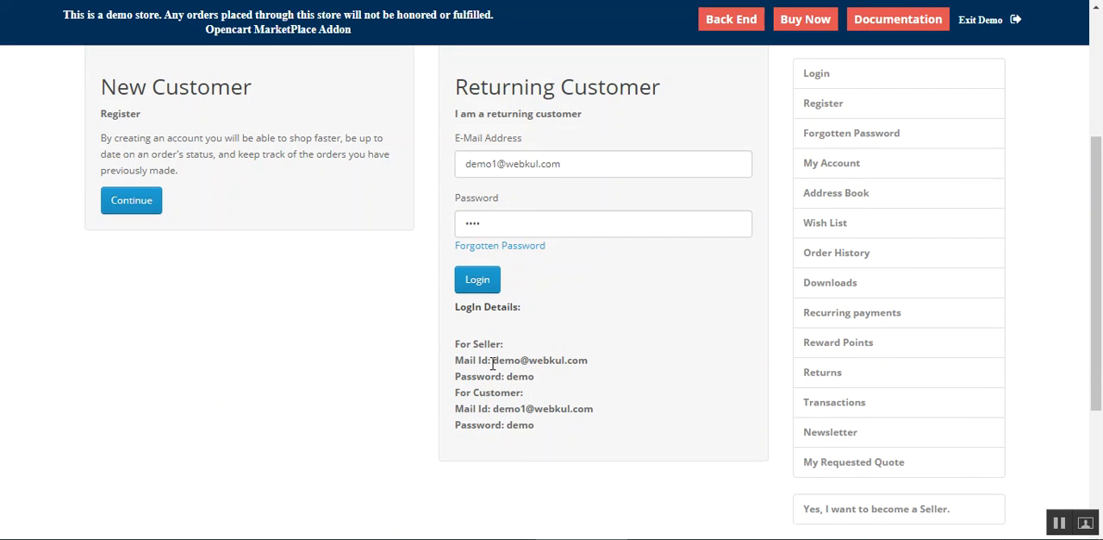
left_click_drag(491, 164, 497, 166)
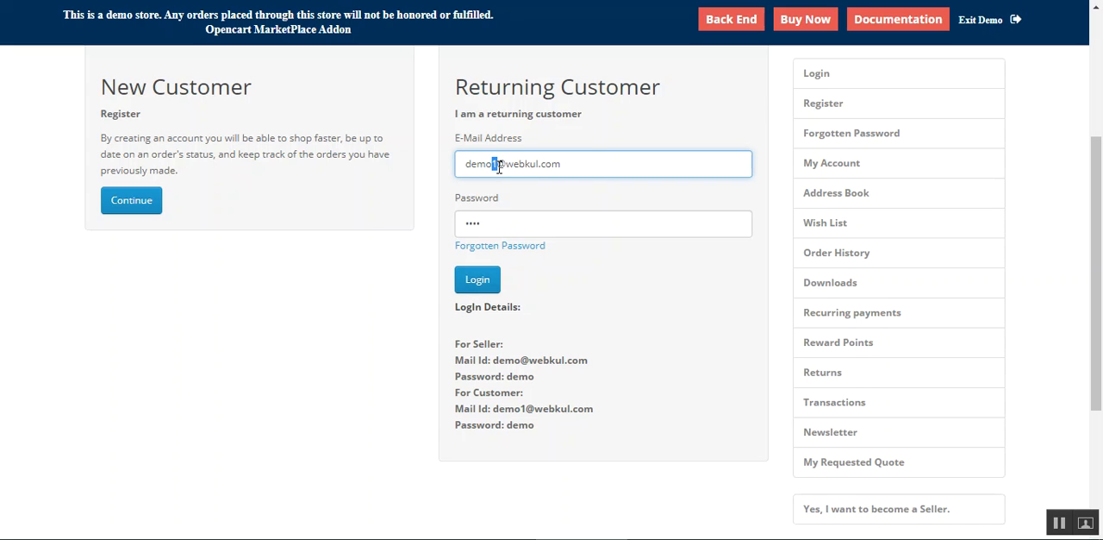
key("BackSpace")
left_click(477, 279)
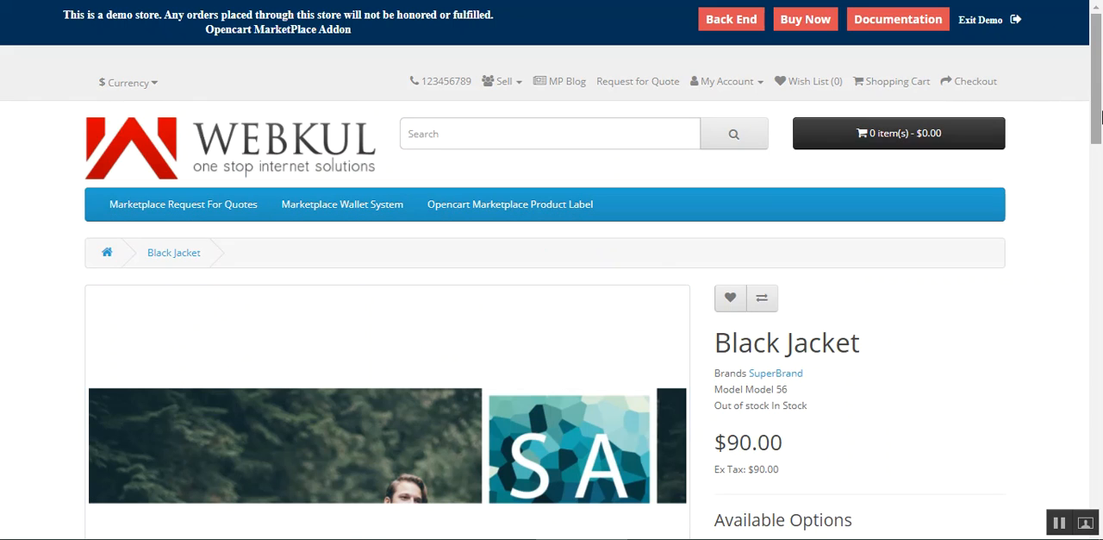
Step: Open the My Account page and dismiss the seller welcome summary
left_click(747, 86)
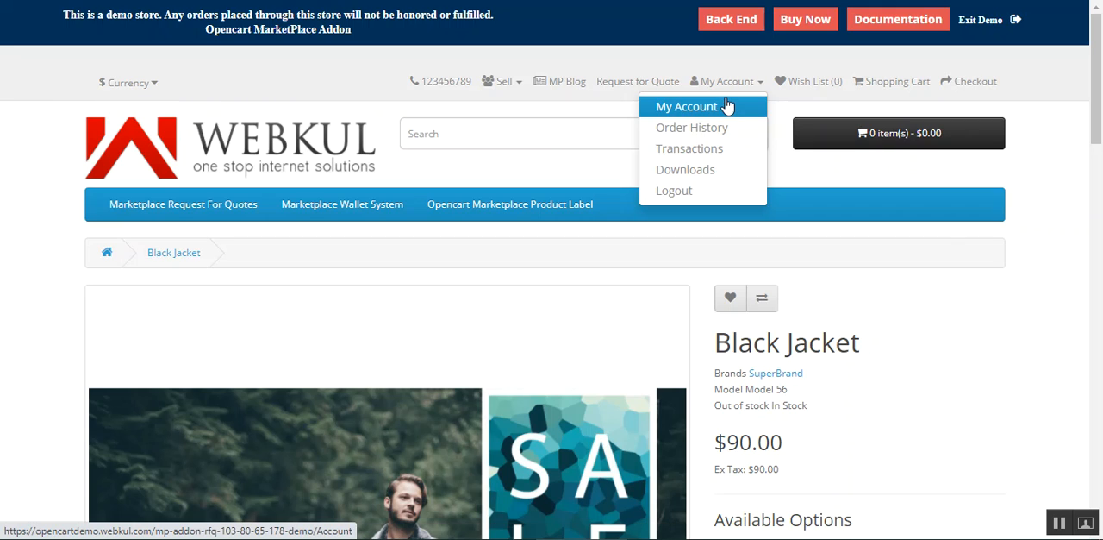
left_click(726, 104)
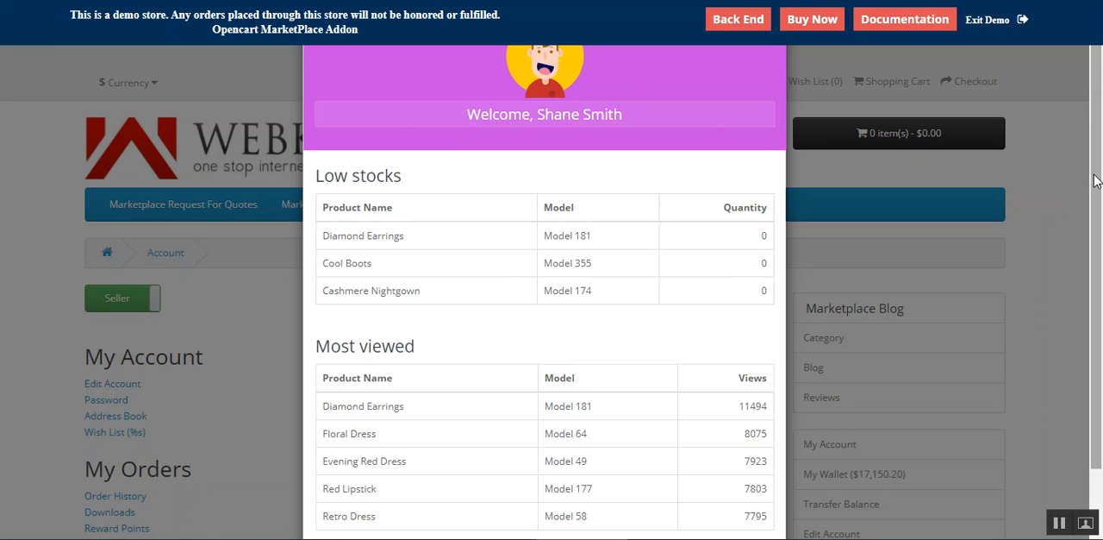
left_click_drag(1099, 178, 1097, 262)
left_click(751, 489)
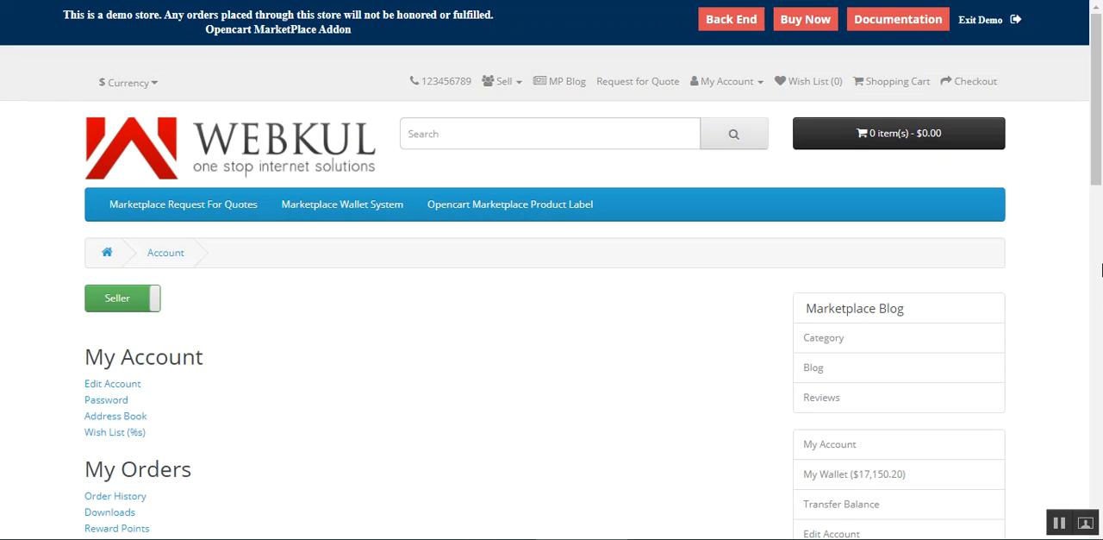
Step: Look through the account links and the sidebar options on the Account page
scroll(1099, 137, "down", 3)
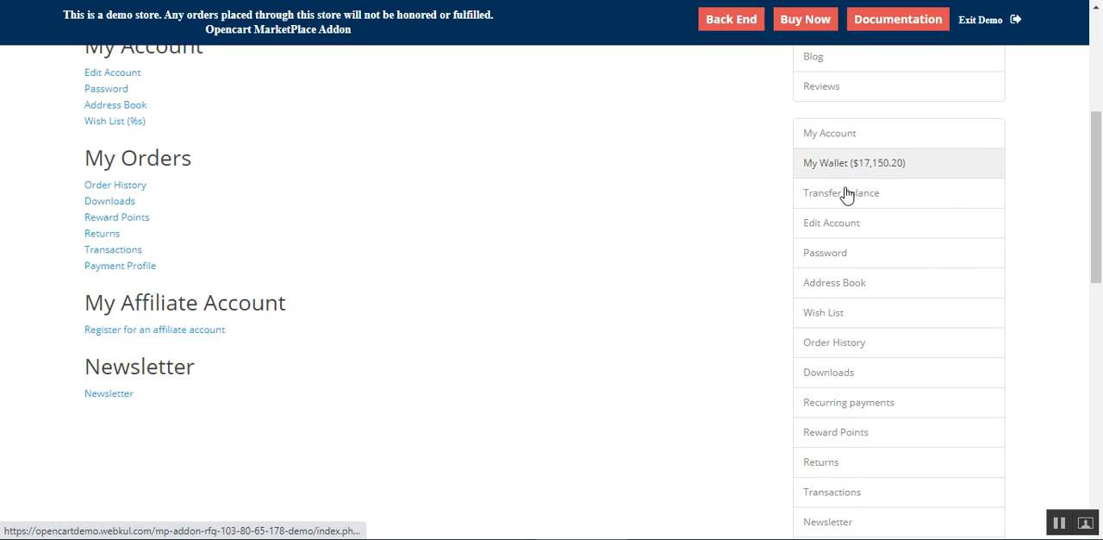
scroll(862, 465, "down", 1)
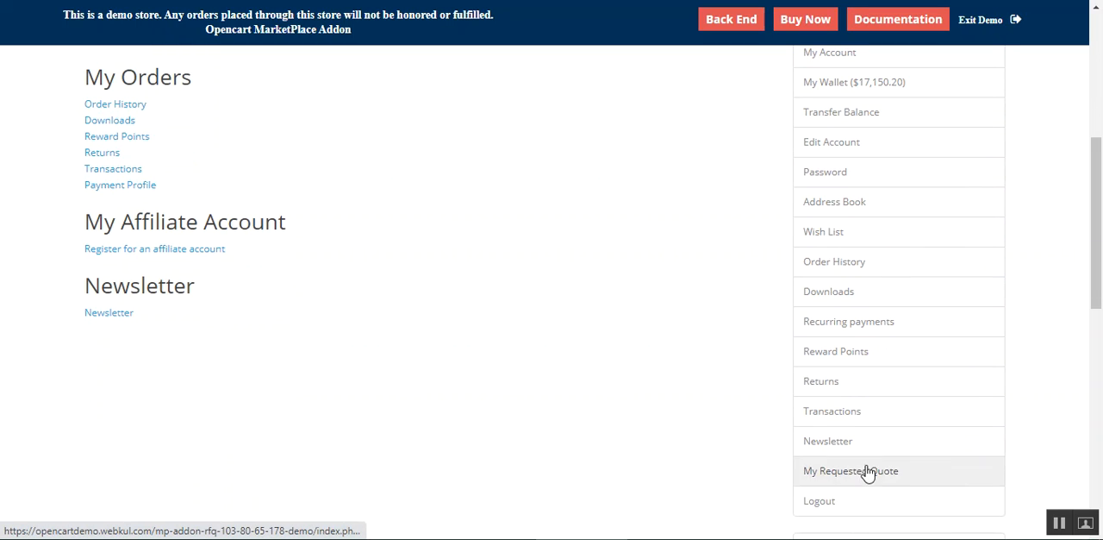
scroll(888, 406, "up", 1)
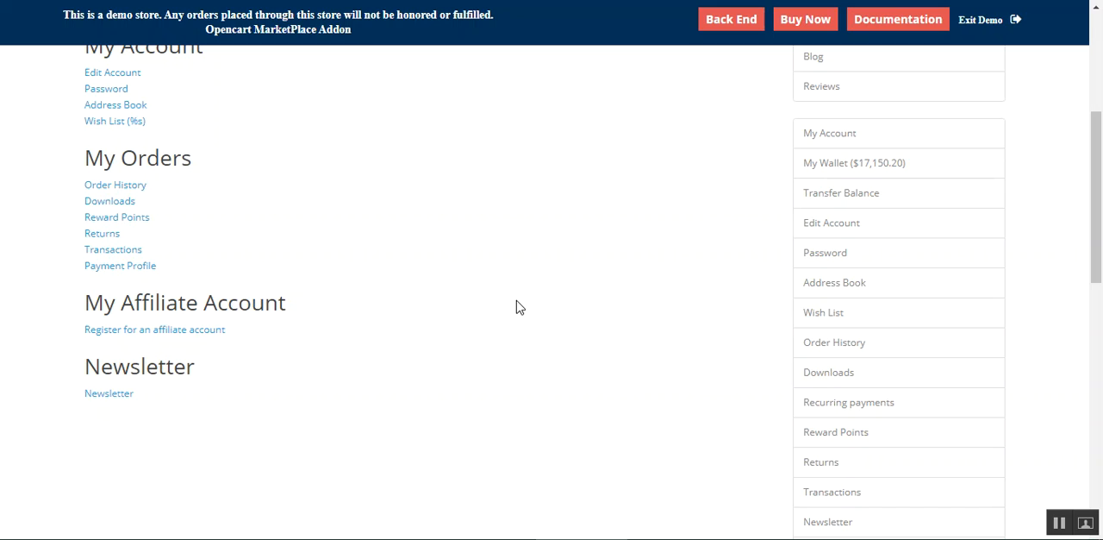
scroll(517, 308, "up", 2)
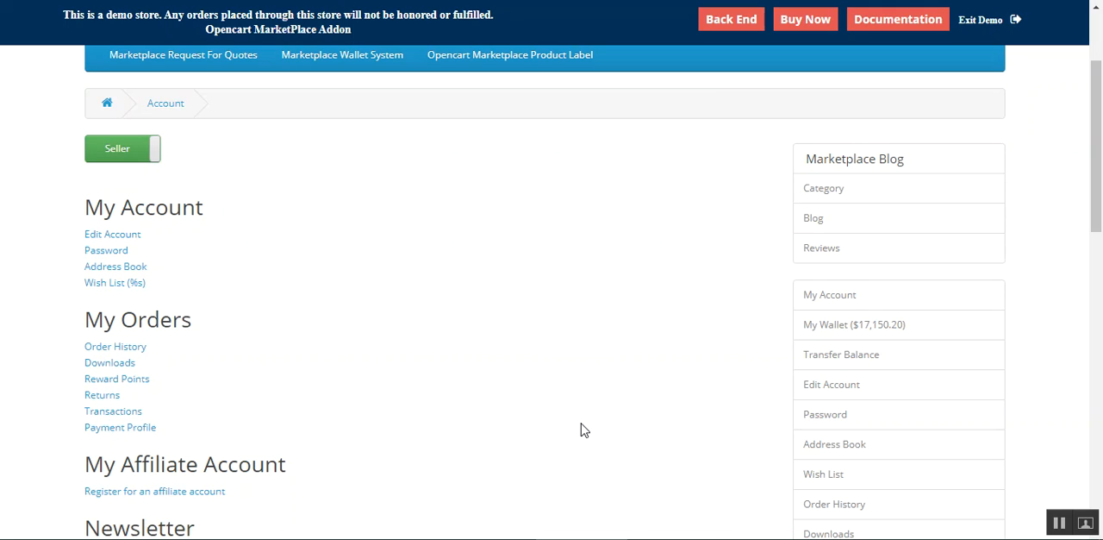
Step: Open the seller's Product List from the account page and dismiss the browser's password warning
scroll(585, 430, "down", 2)
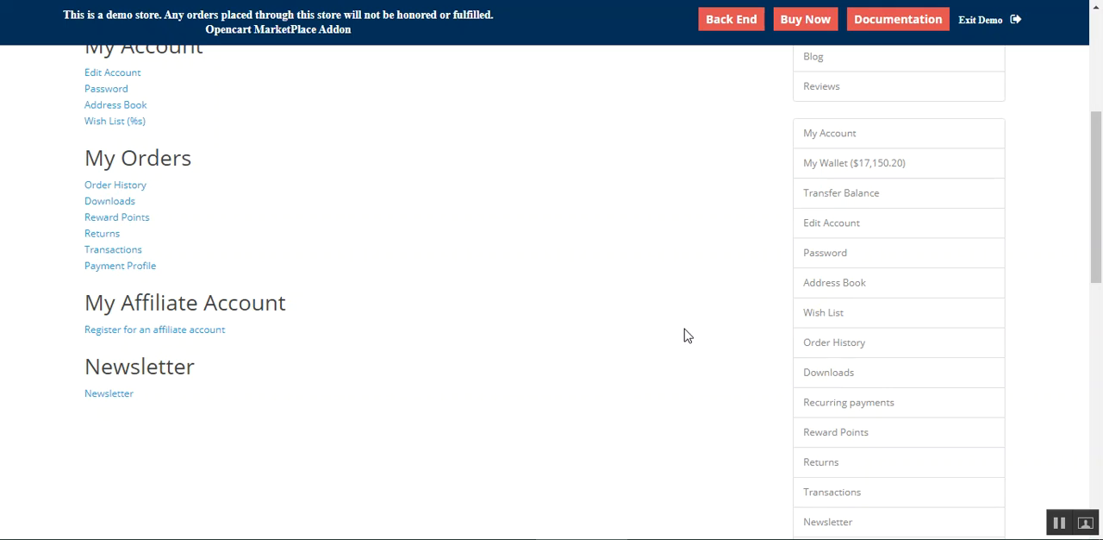
scroll(1062, 516, "up", 4)
left_click_drag(1097, 183, 1076, 446)
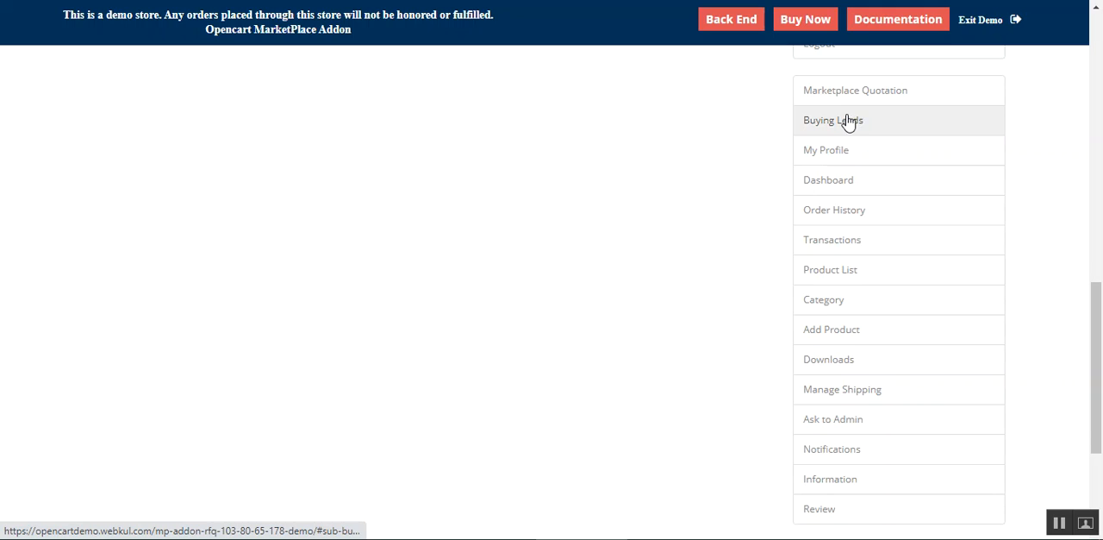
left_click(851, 273)
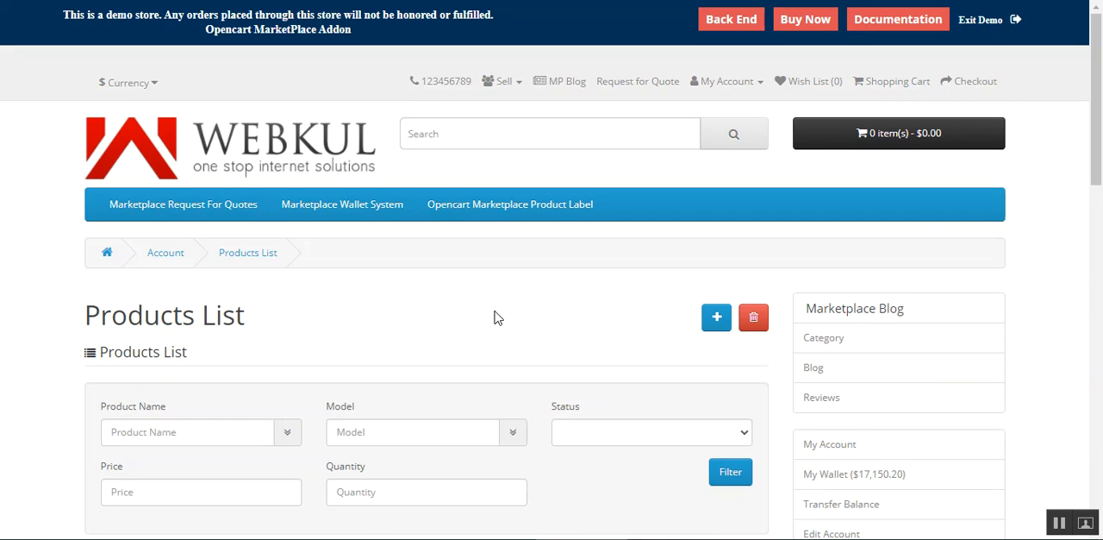
left_click_drag(1099, 101, 1099, 206)
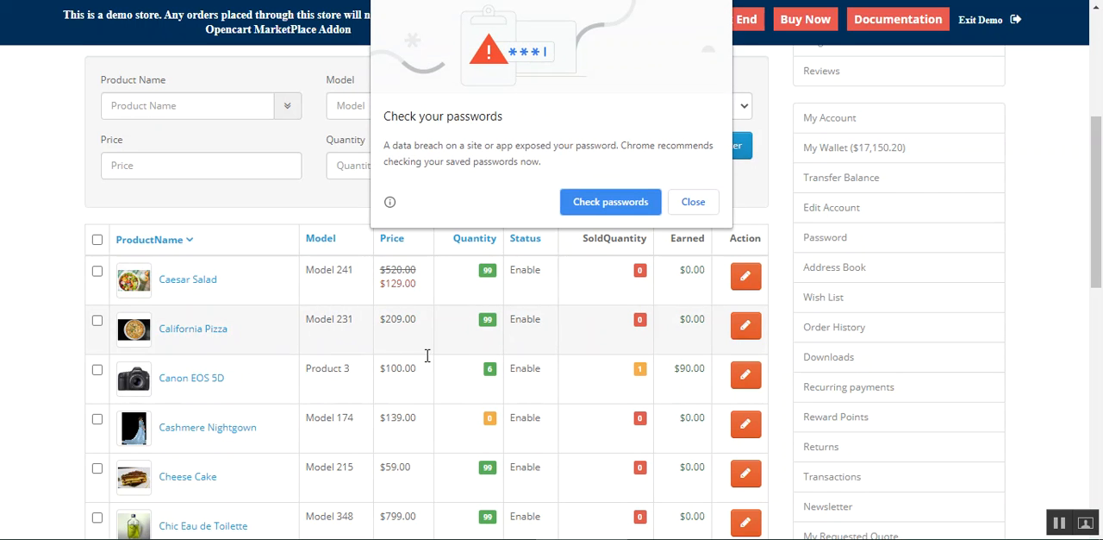
left_click(685, 212)
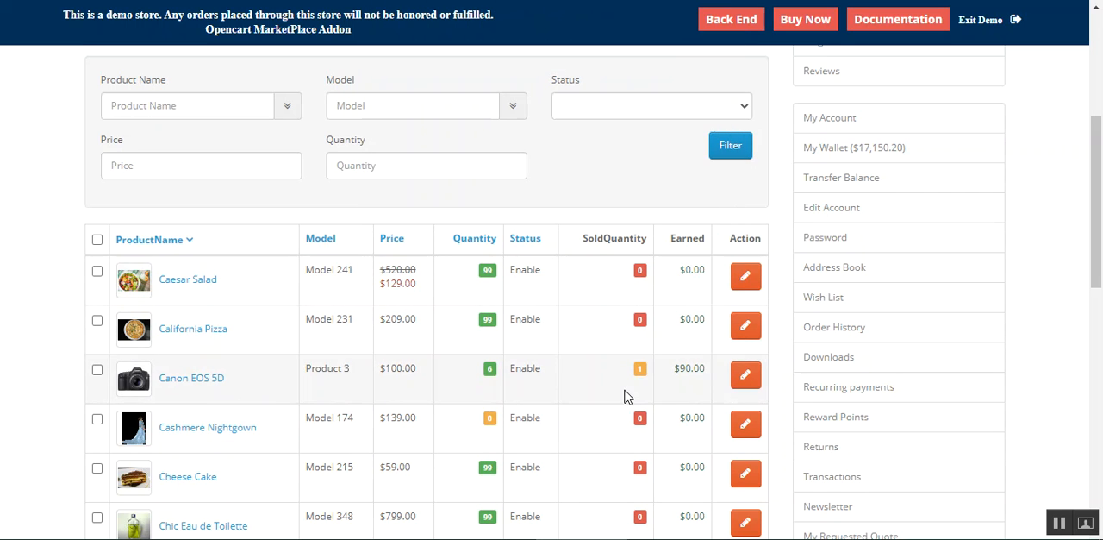
scroll(1100, 247, "up", 2)
scroll(840, 298, "down", 1)
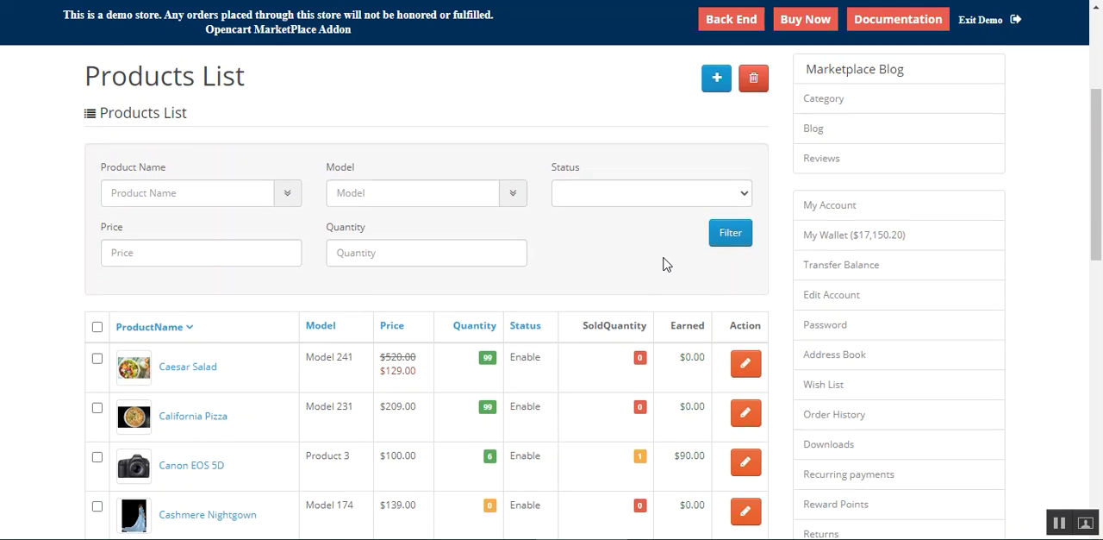
Step: Start adding a new product and show its product-label settings
scroll(664, 264, "up", 2)
left_click(721, 245)
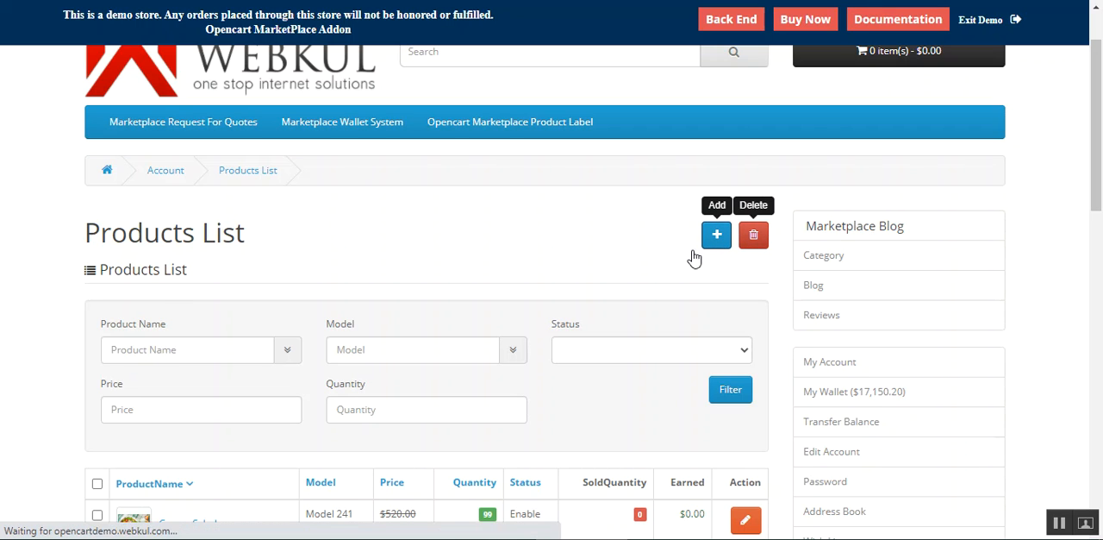
scroll(500, 238, "down", 2)
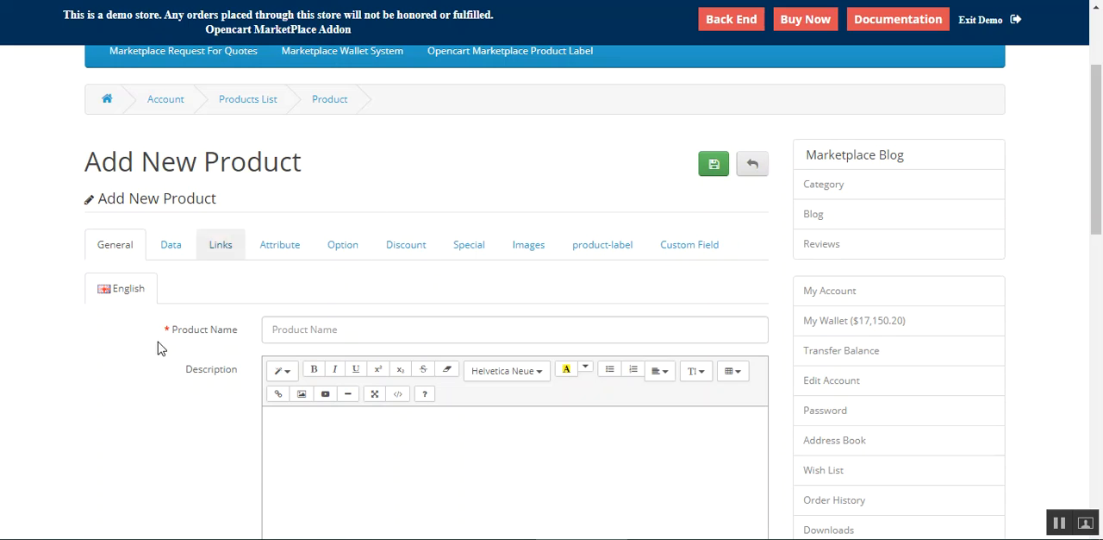
left_click(604, 249)
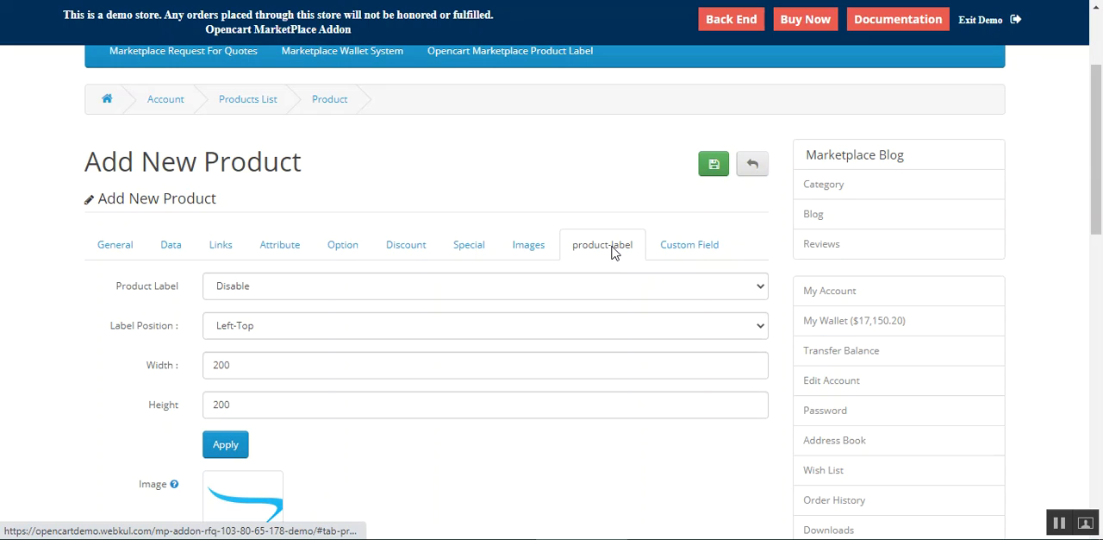
Step: Set Product Label to Enable for the new product
scroll(207, 322, "down", 2)
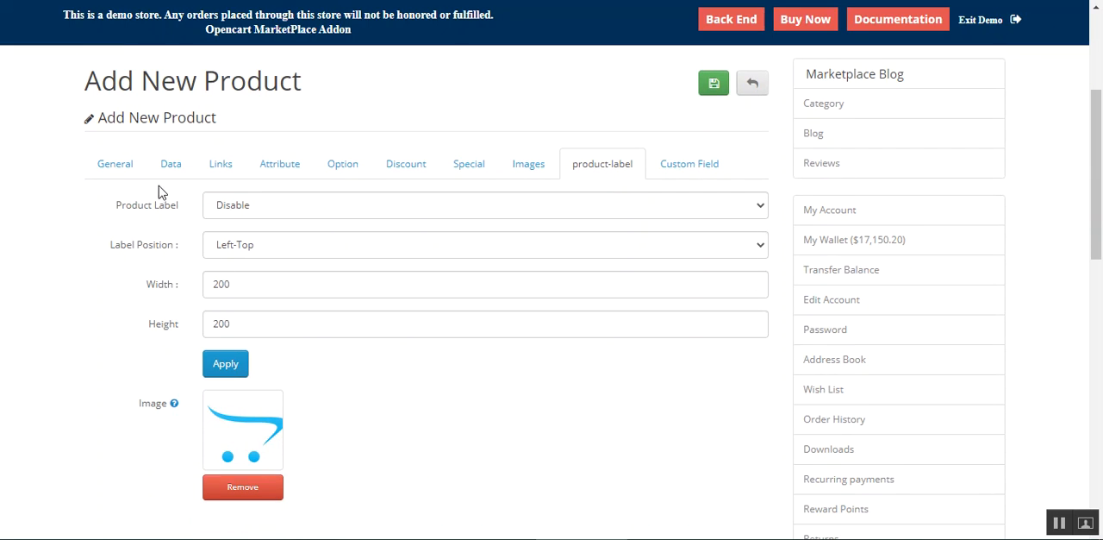
left_click(168, 222)
left_click_drag(131, 208, 178, 208)
left_click(315, 209)
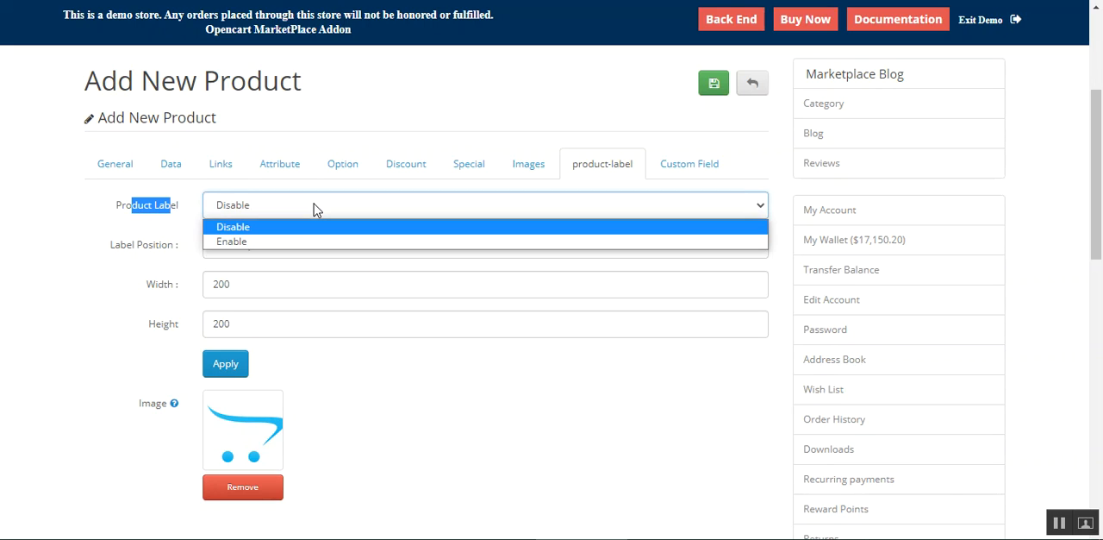
left_click(294, 244)
left_click(145, 225)
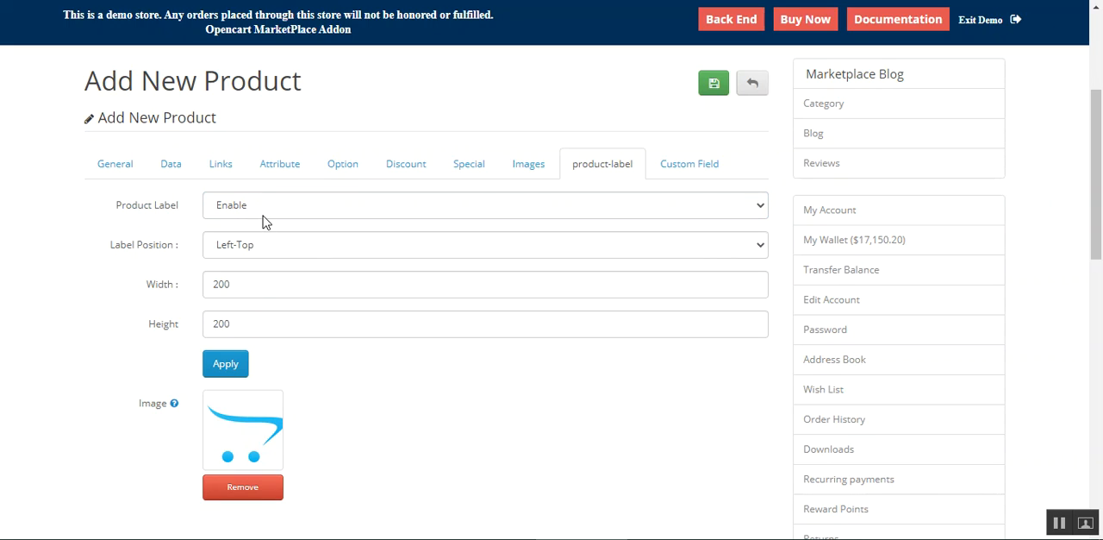
Step: Examine the new product's label position choices, width, height and image settings
left_click_drag(120, 249, 175, 253)
left_click(122, 287)
left_click(286, 250)
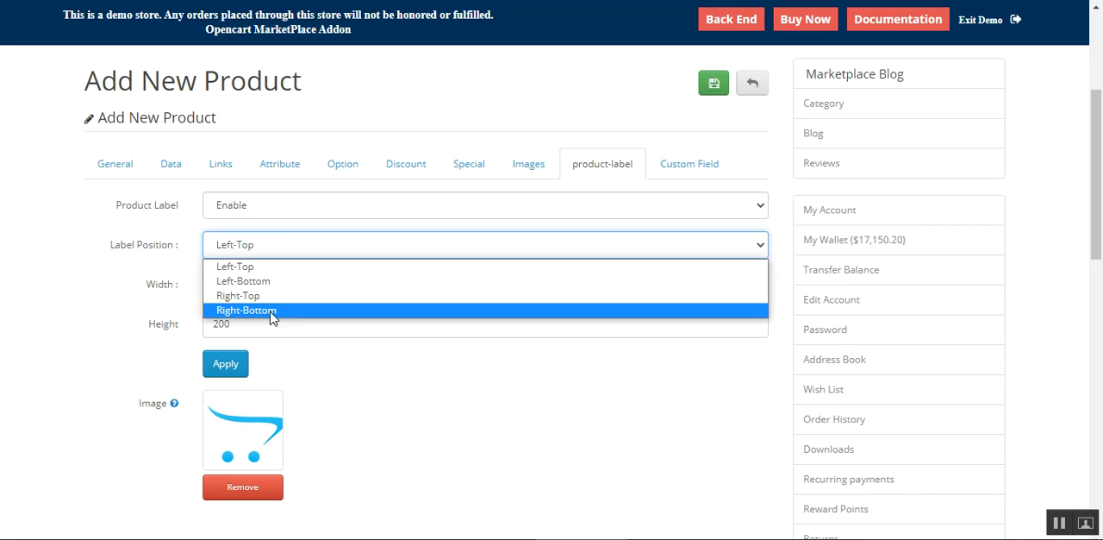
left_click(110, 309)
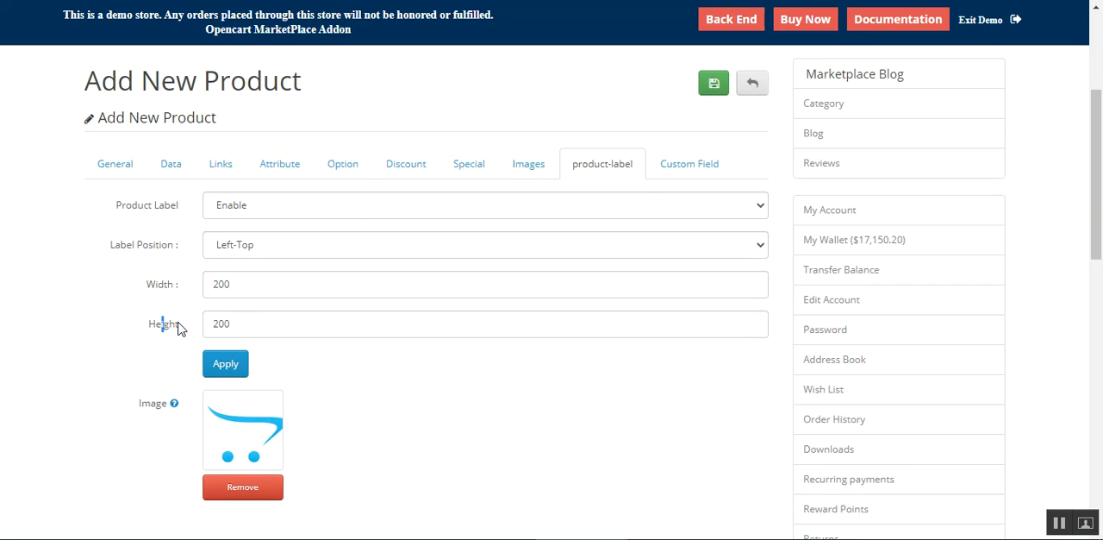
scroll(284, 345, "down", 2)
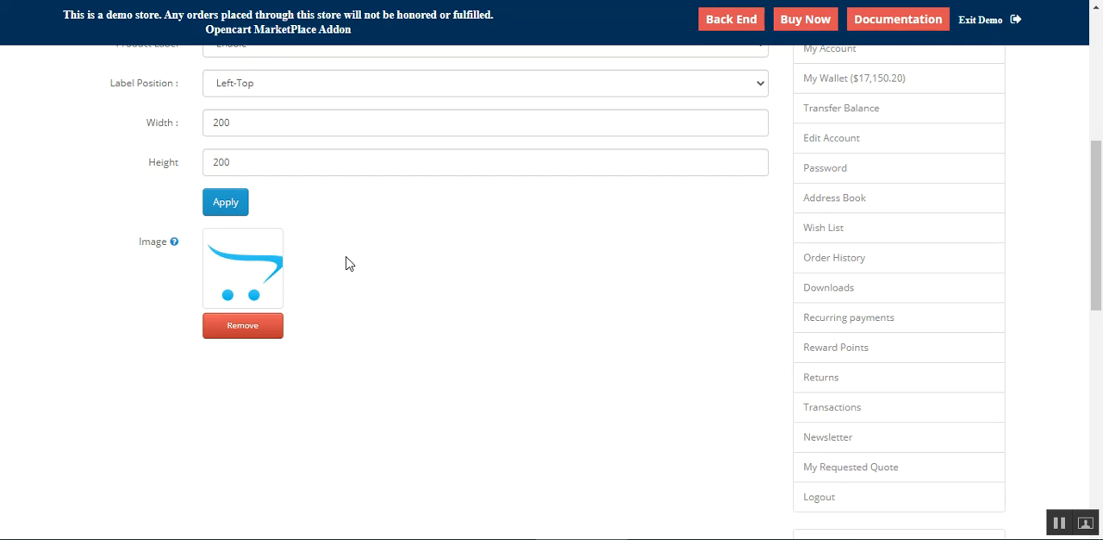
scroll(275, 285, "up", 2)
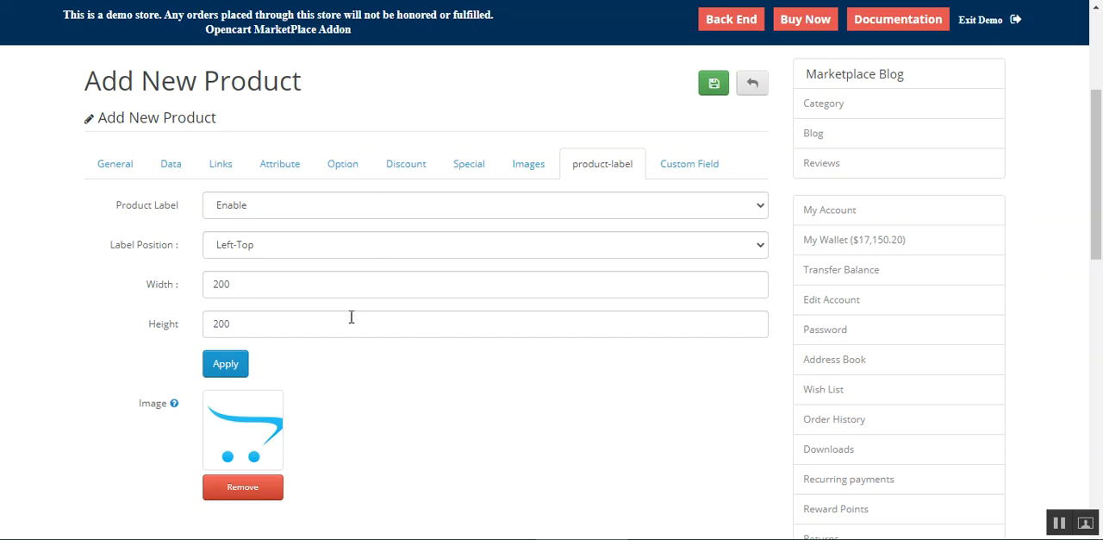
Step: Leave the new product form unsaved and open the product-label settings of Caesar Salad for editing
left_click(747, 86)
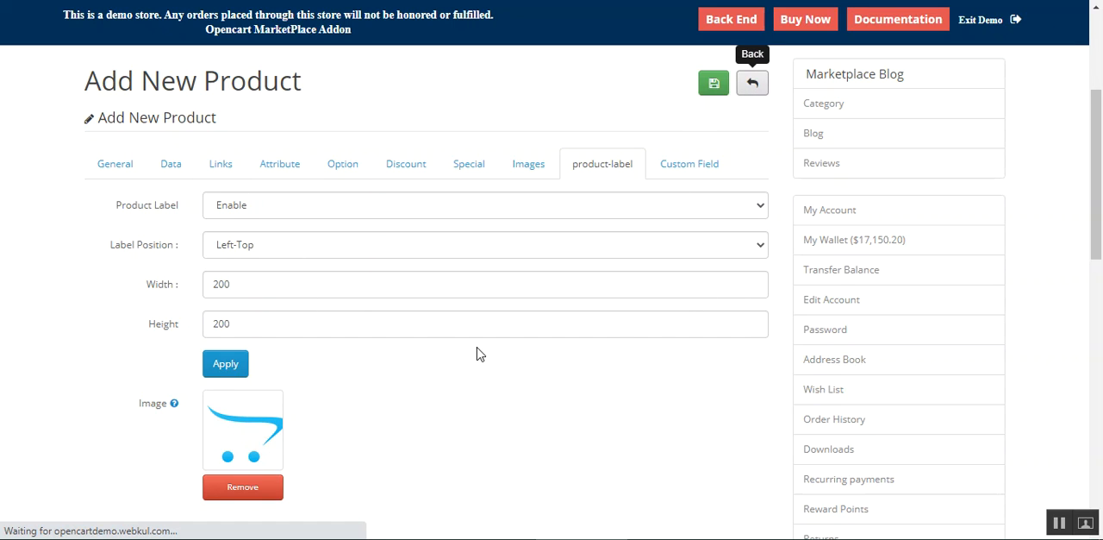
scroll(470, 414, "down", 4)
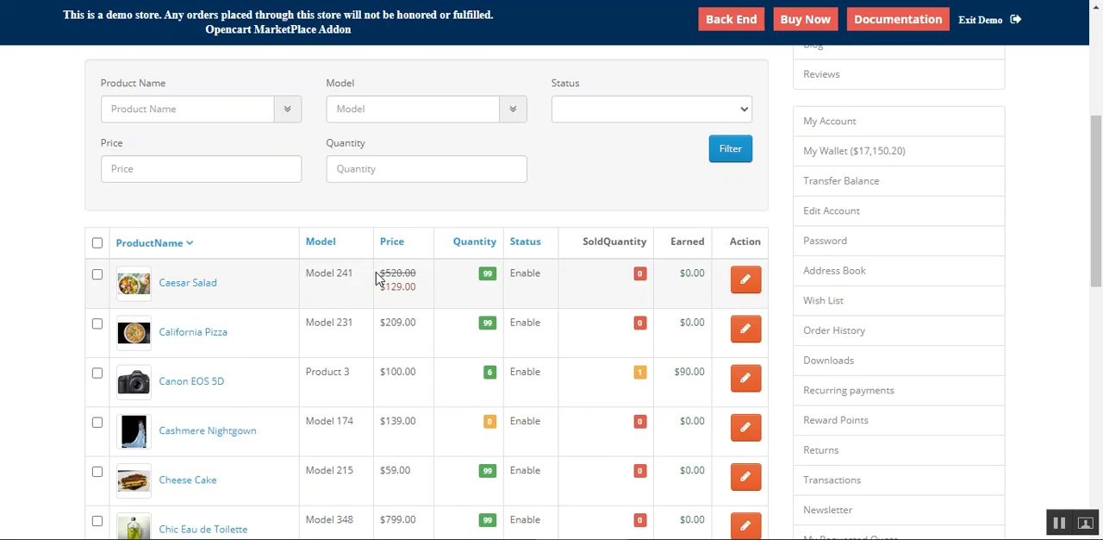
left_click(746, 283)
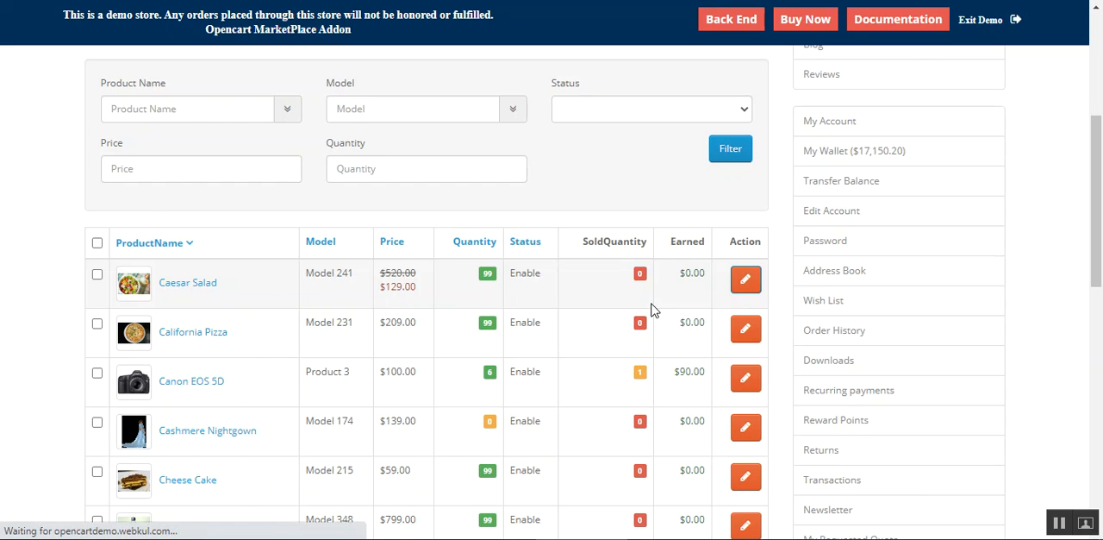
scroll(370, 370, "down", 2)
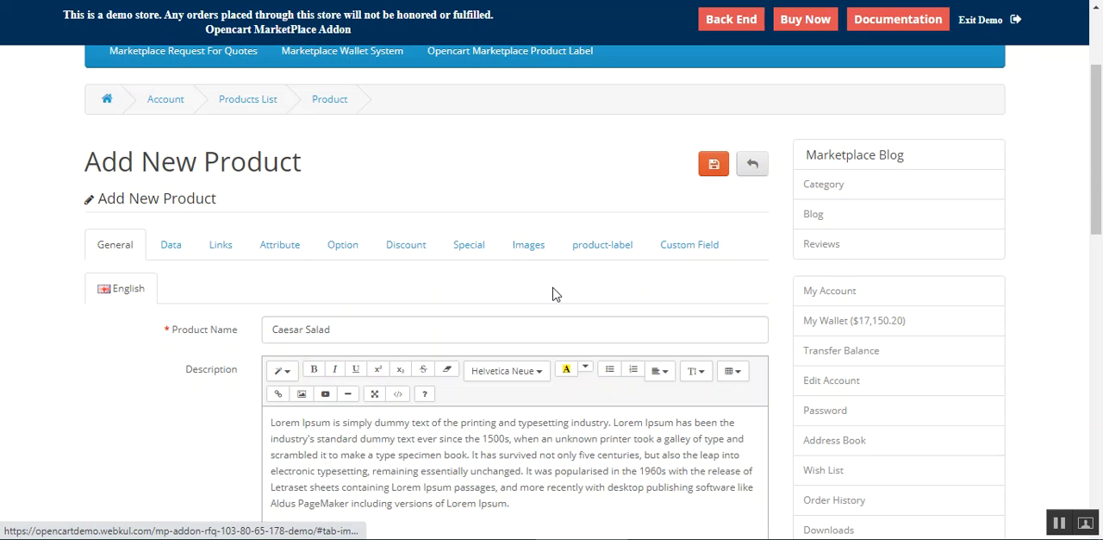
scroll(466, 287, "down", 2)
scroll(466, 287, "up", 3)
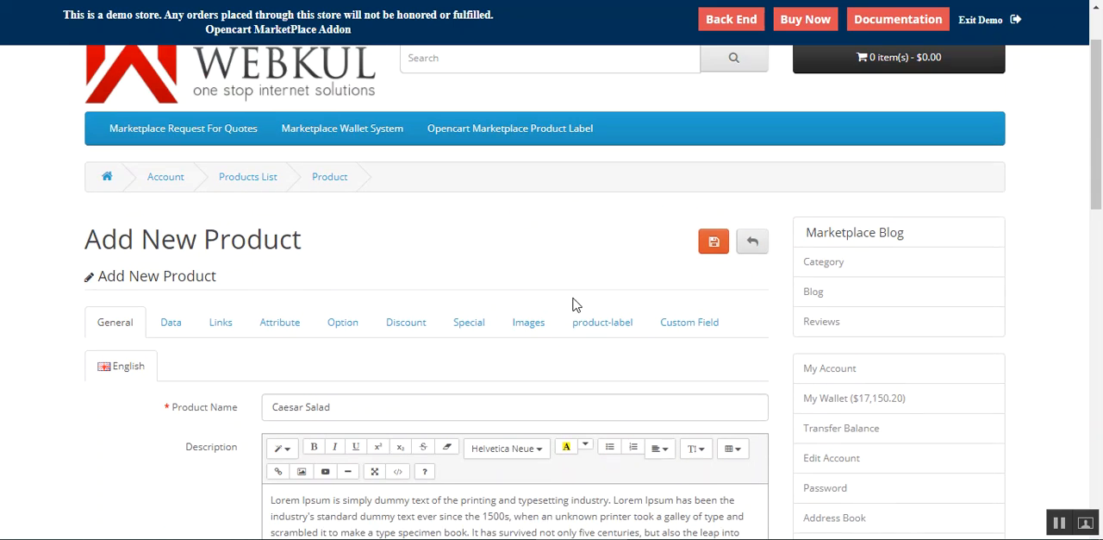
left_click(600, 328)
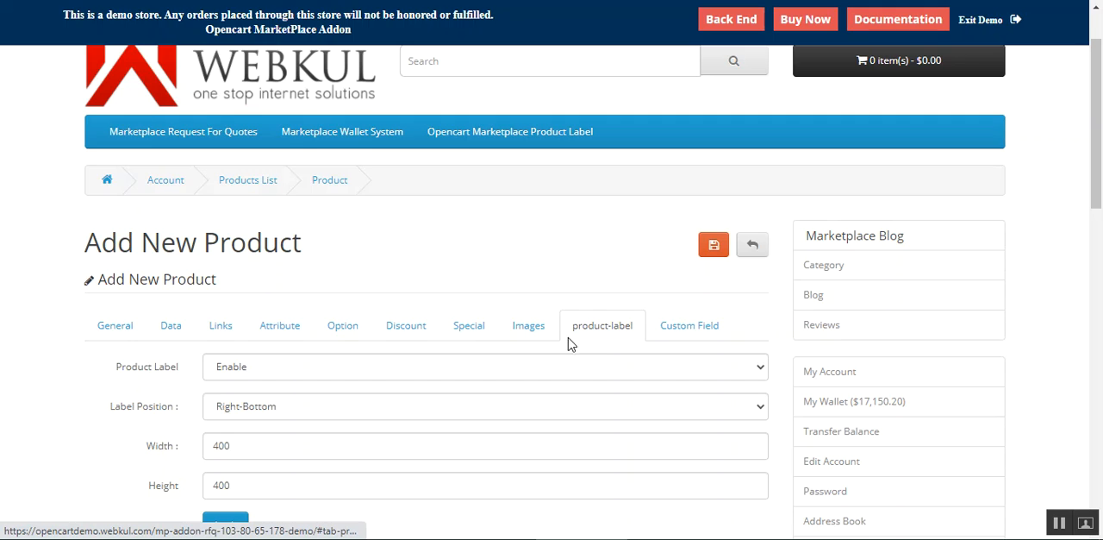
Step: Examine the Caesar Salad label settings and how the label appears on the Product Comparison page
scroll(595, 334, "down", 2)
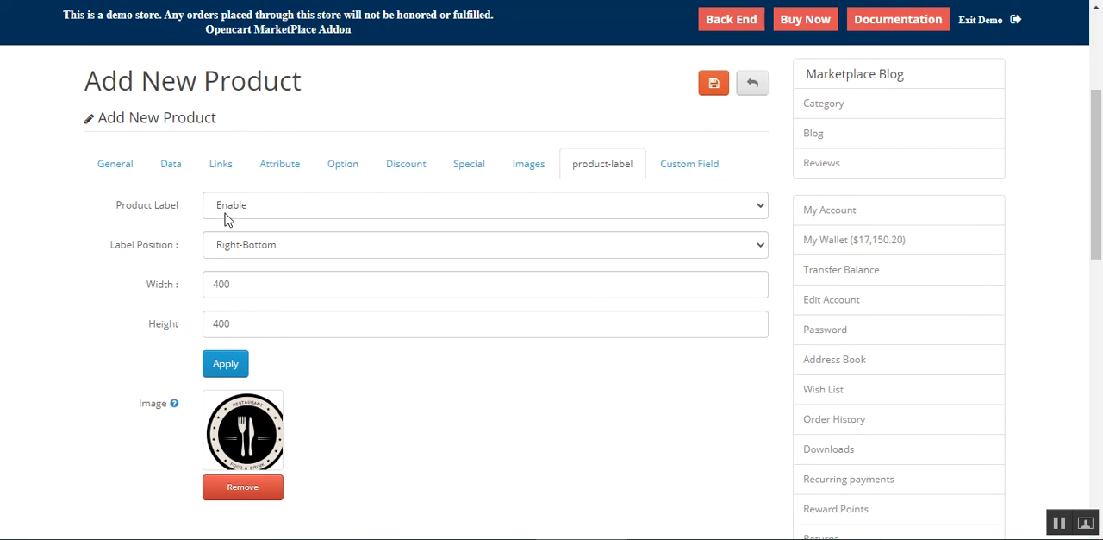
left_click_drag(128, 214, 172, 216)
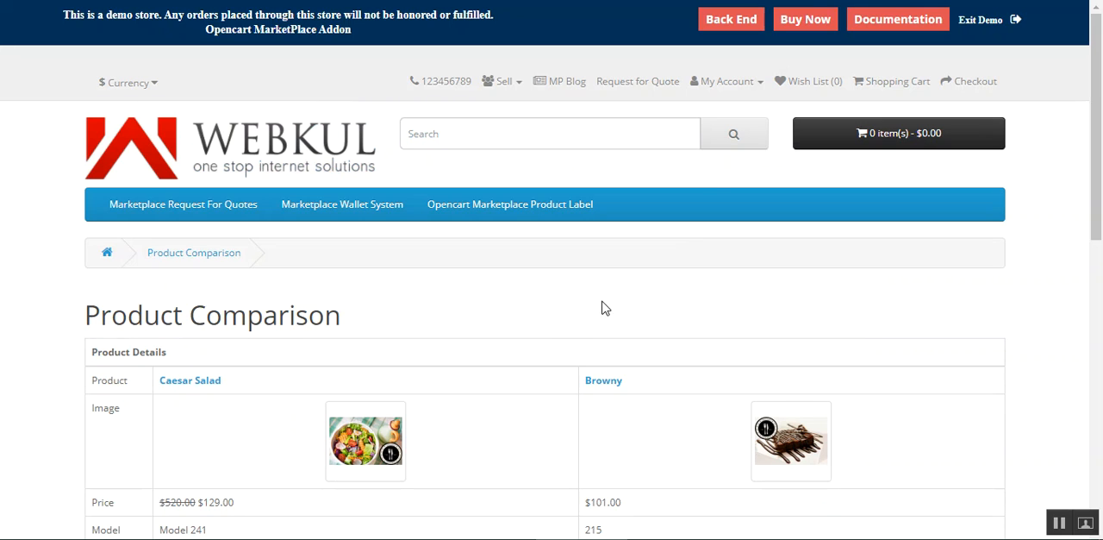
scroll(433, 364, "down", 2)
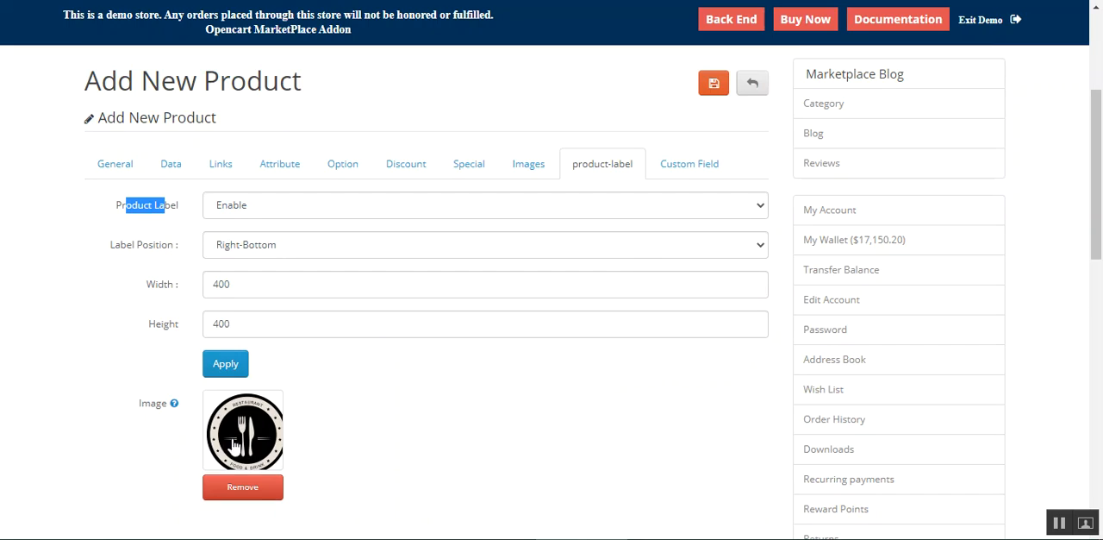
Step: Keep the Caesar Salad product label on Enable and set its label position to Left-Top
left_click(279, 209)
left_click(252, 242)
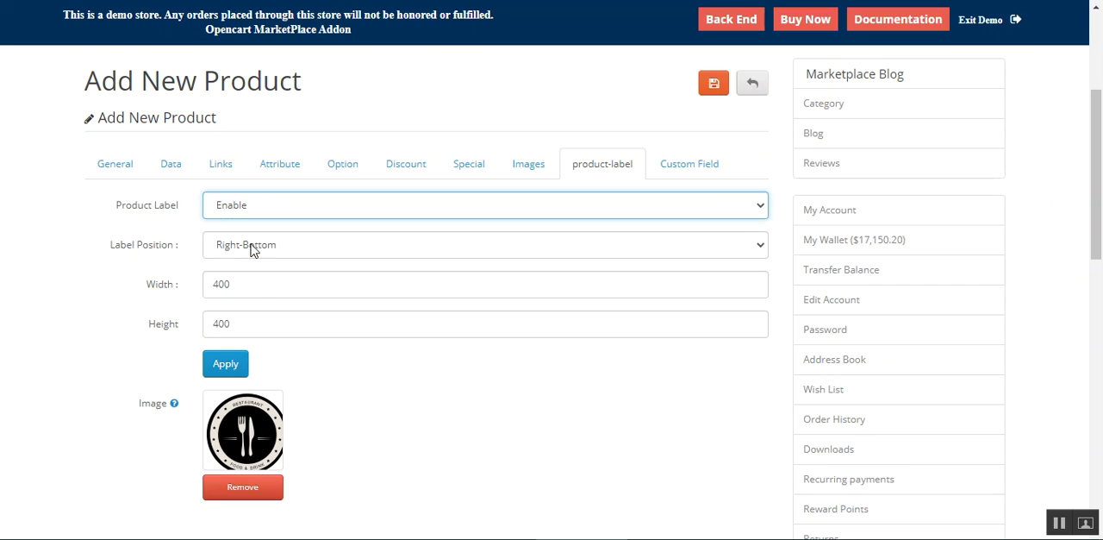
left_click(311, 248)
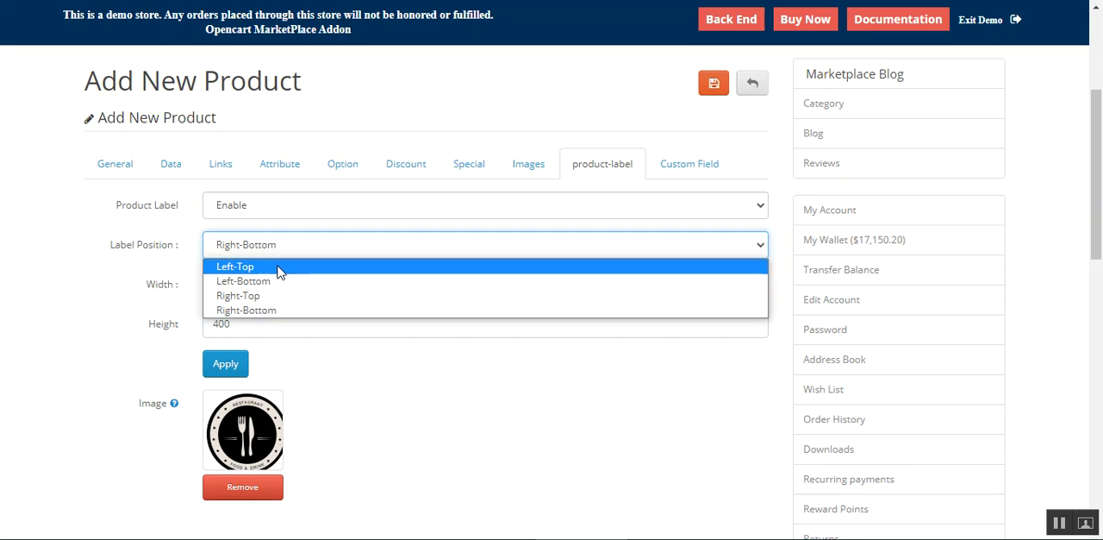
left_click(278, 272)
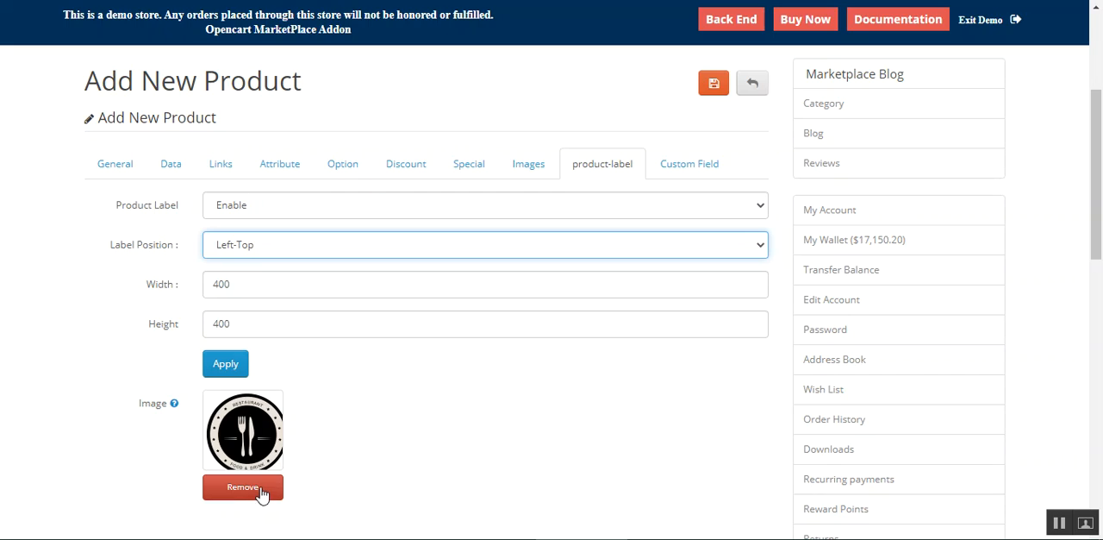
Step: Apply the Caesar Salad label settings and preview the result
left_click(228, 364)
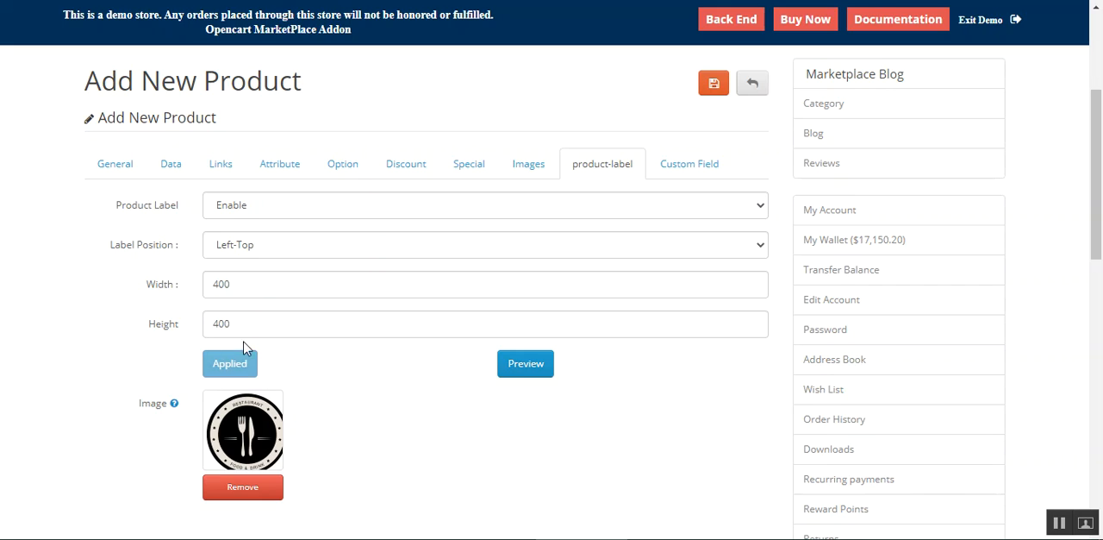
left_click(527, 370)
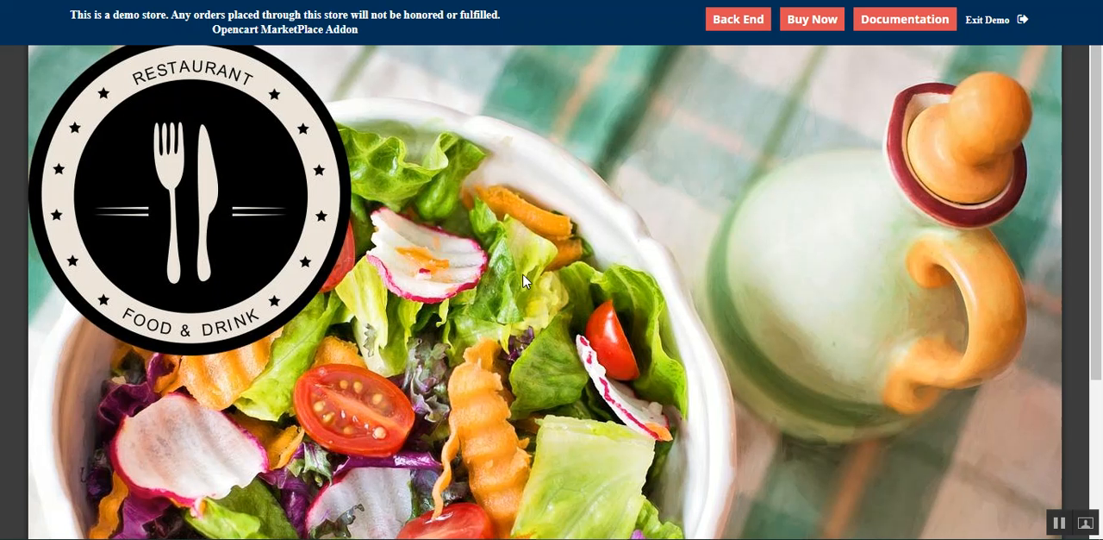
left_click_drag(1101, 125, 1102, 155)
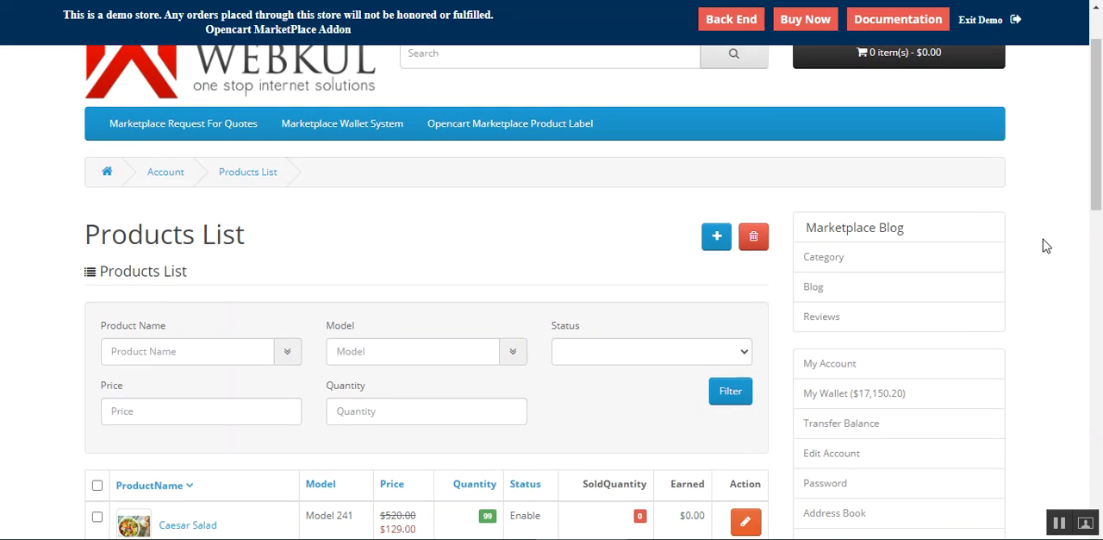
Step: Reopen Caesar Salad from the Products List and check its product-label settings
scroll(940, 164, "up", 2)
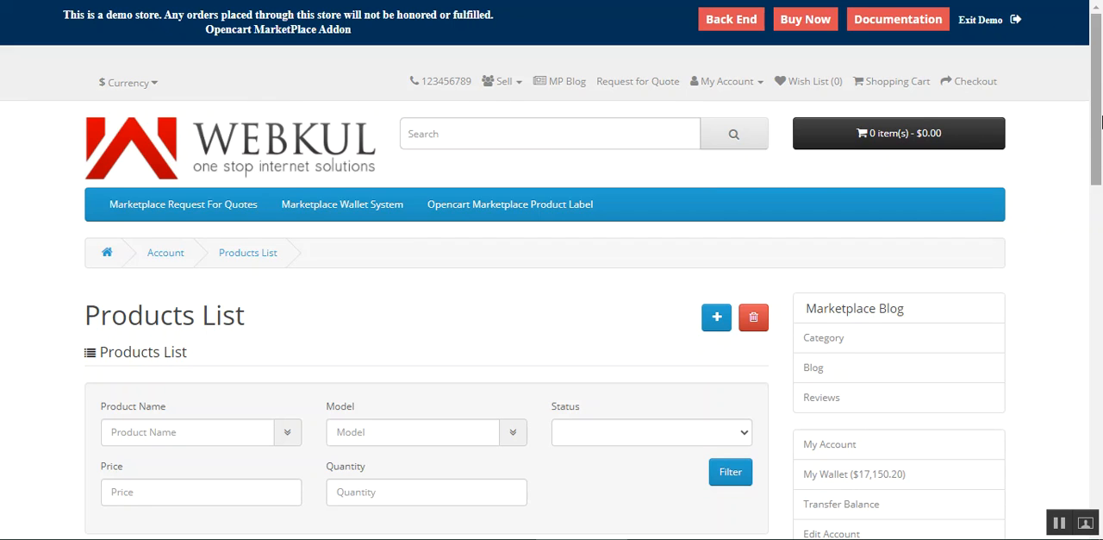
scroll(1099, 161, "down", 2)
left_click_drag(1099, 161, 1099, 231)
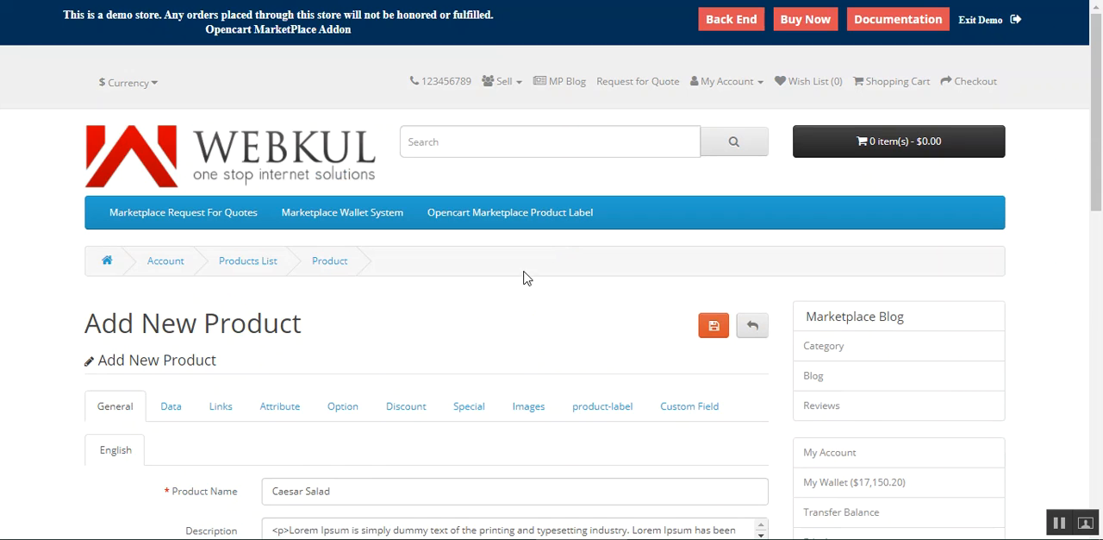
left_click(603, 406)
scroll(958, 284, "down", 3)
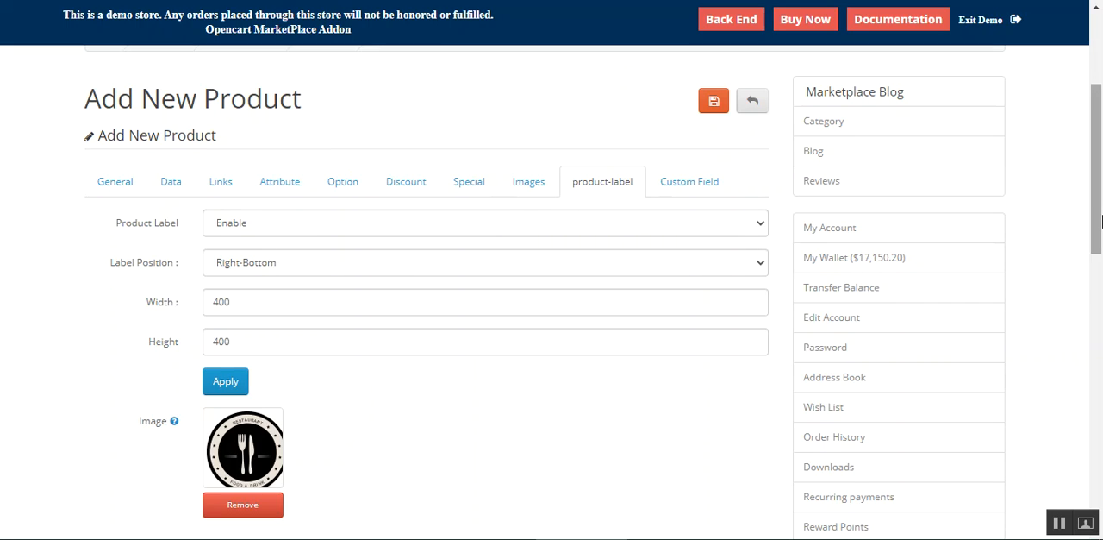
left_click_drag(1097, 226, 1098, 93)
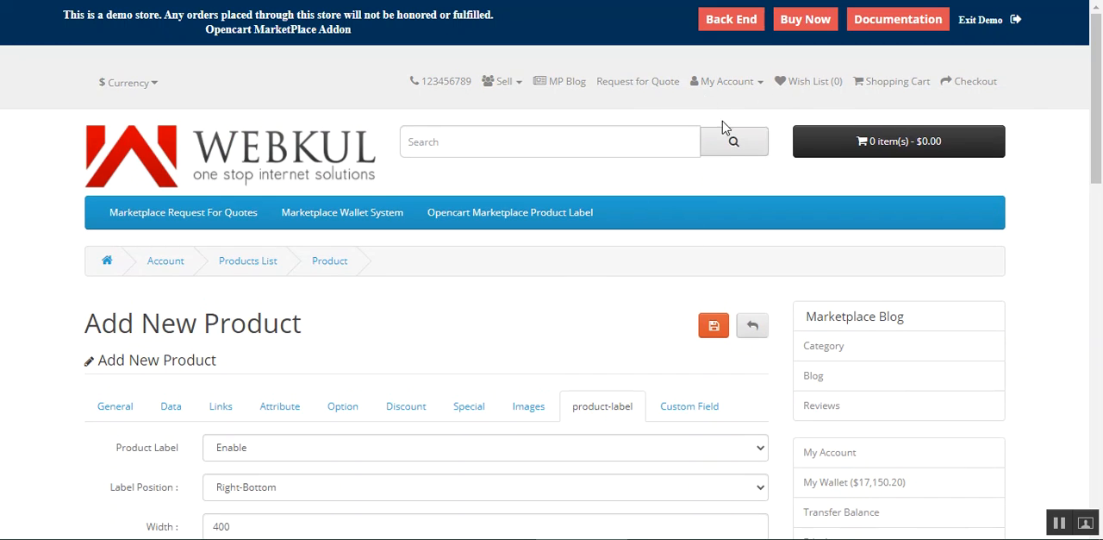
Step: Log out of the seller account and log in to the store's back end with the prefilled demo credentials
left_click(742, 85)
left_click(692, 191)
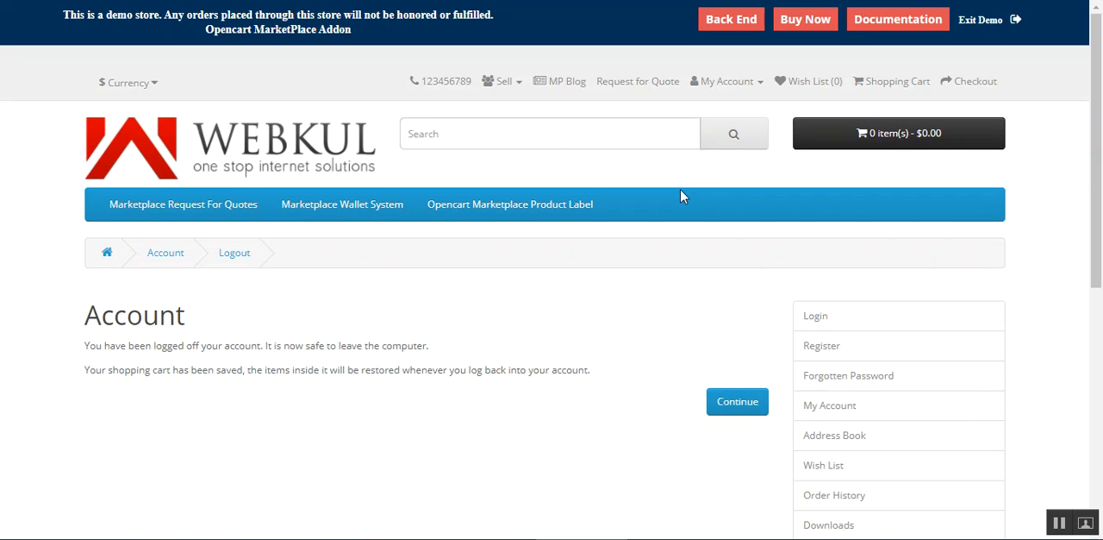
left_click(739, 22)
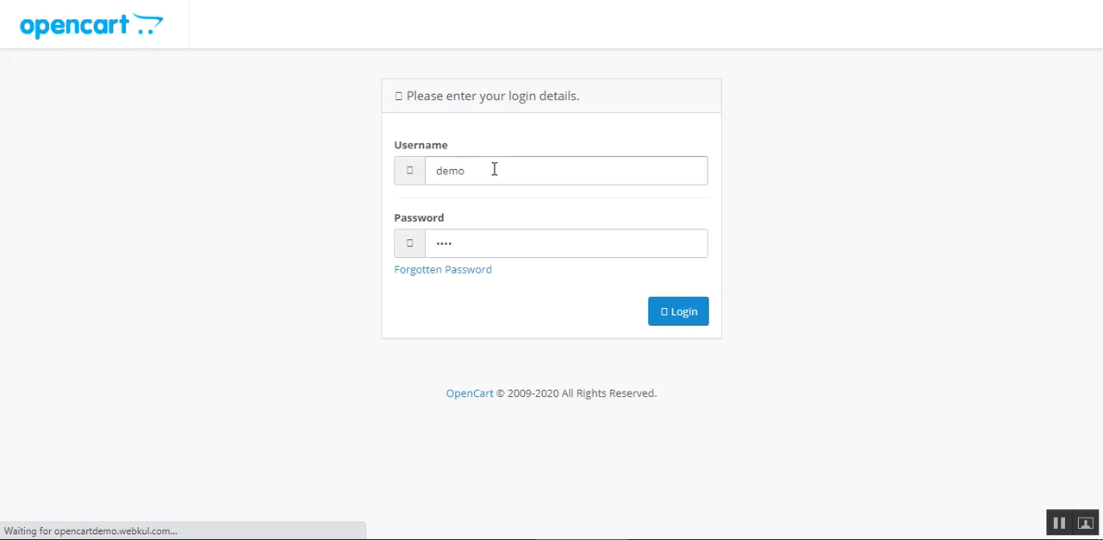
left_click(695, 315)
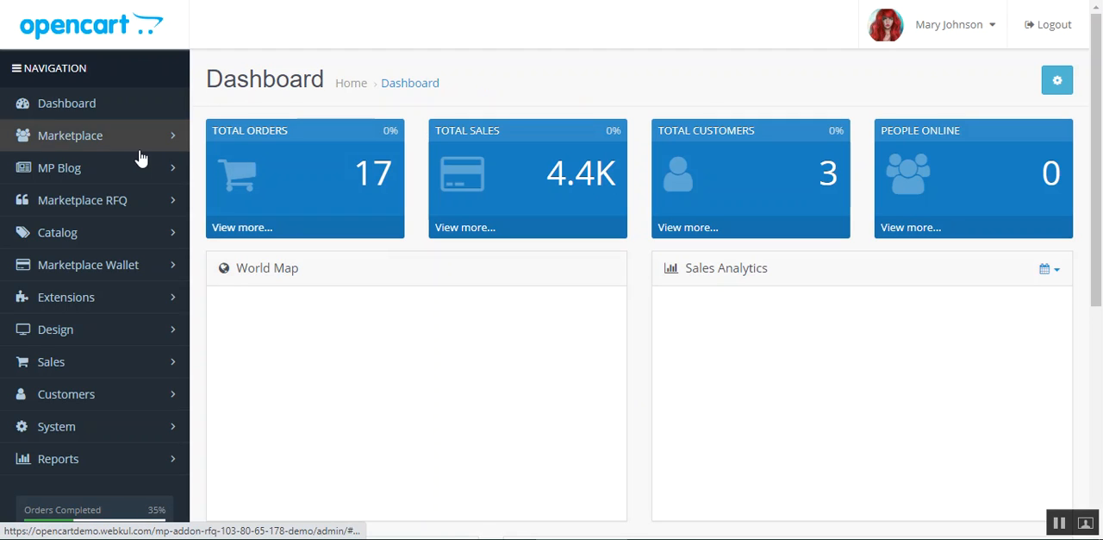
Step: Find the Add Product Label module in the Extensions list and open it for editing
mouse_move(1098, 148)
left_mouse_down()
mouse_move(1097, 343)
mouse_move(1095, 156)
left_mouse_up()
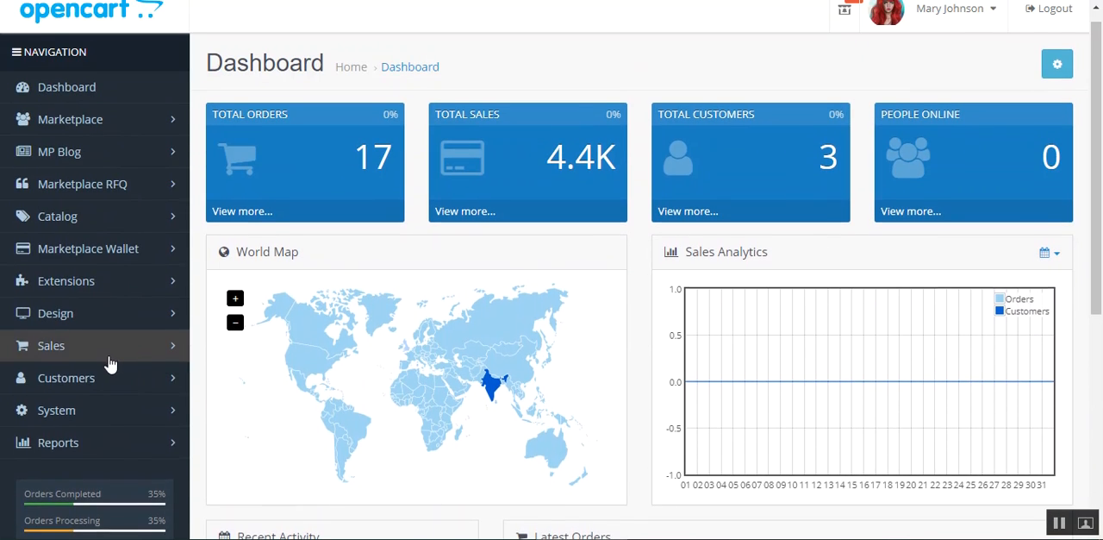
scroll(43, 367, "up", 1)
left_click(106, 287)
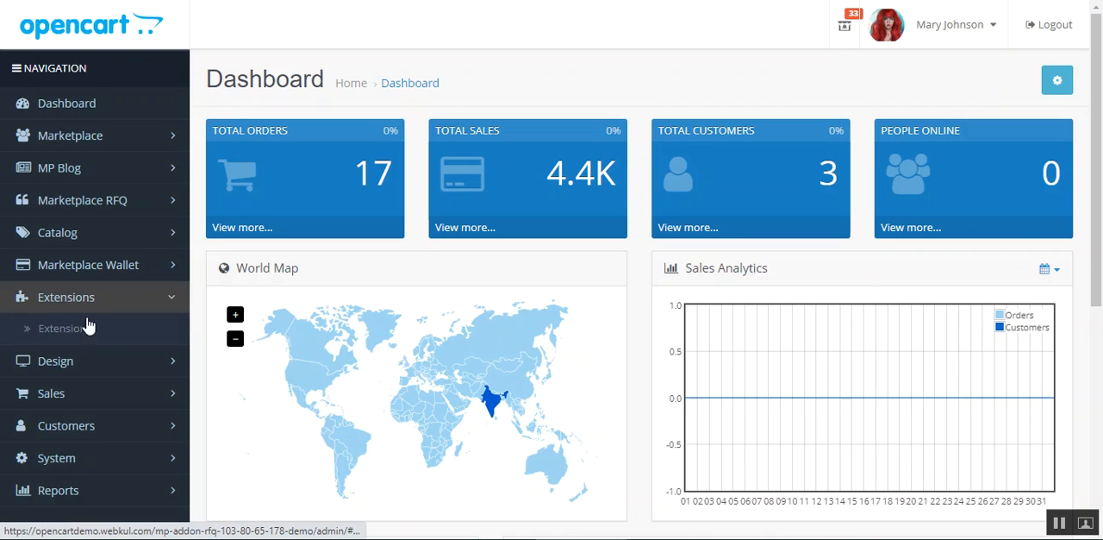
left_click(92, 333)
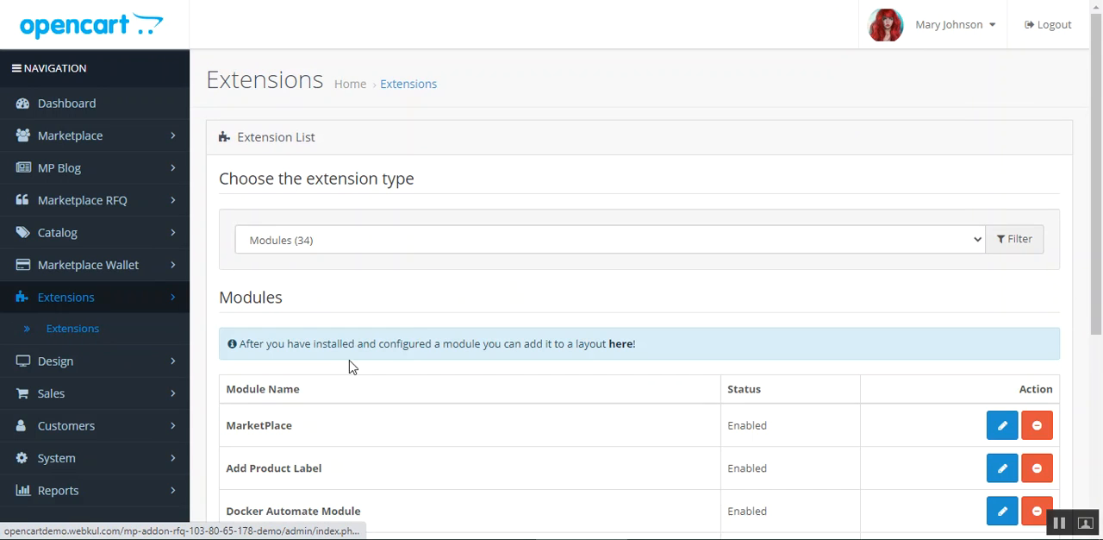
scroll(1034, 216, "down", 3)
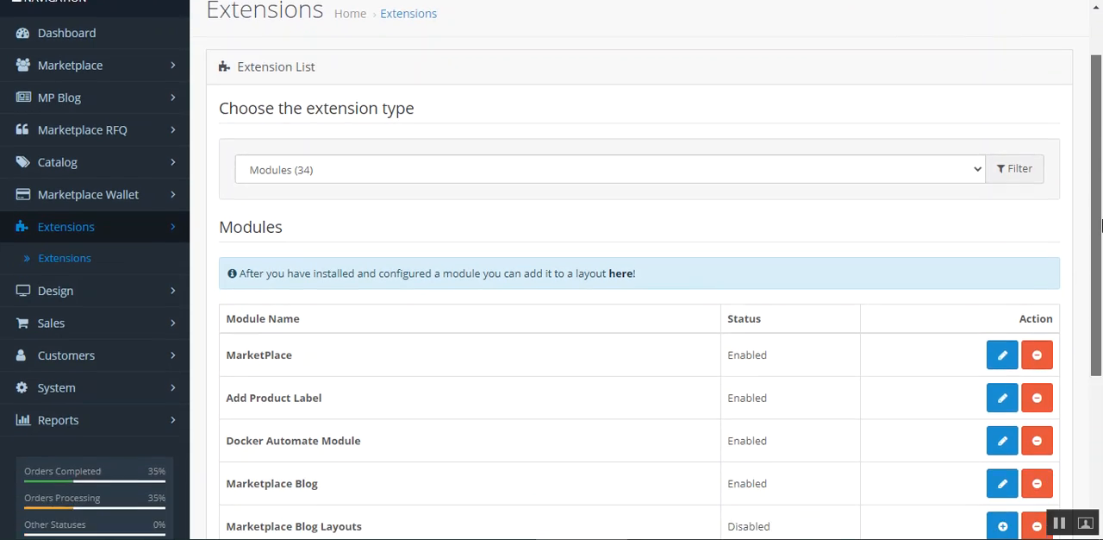
left_click_drag(235, 269, 324, 265)
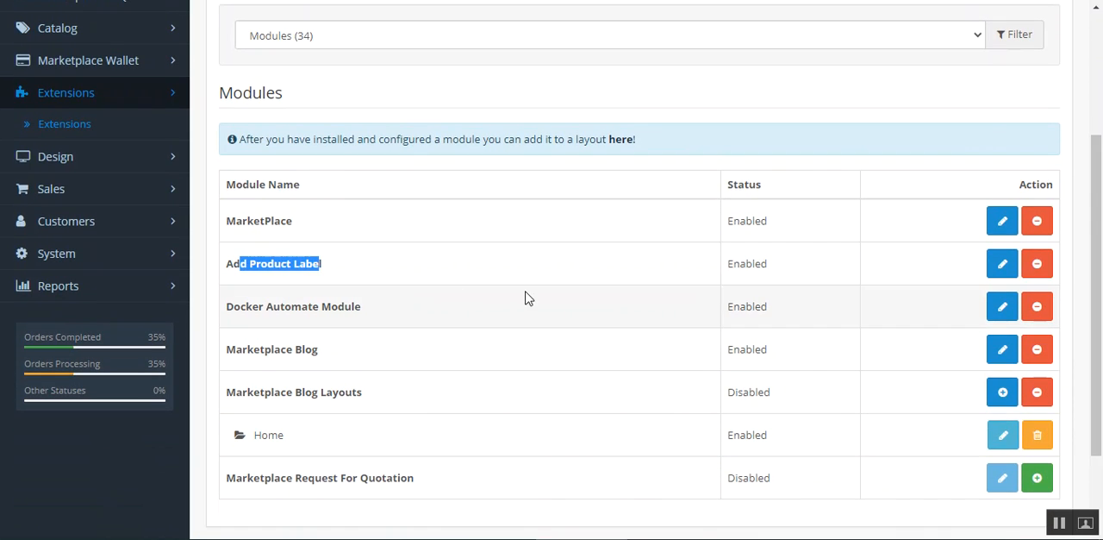
left_click(1003, 267)
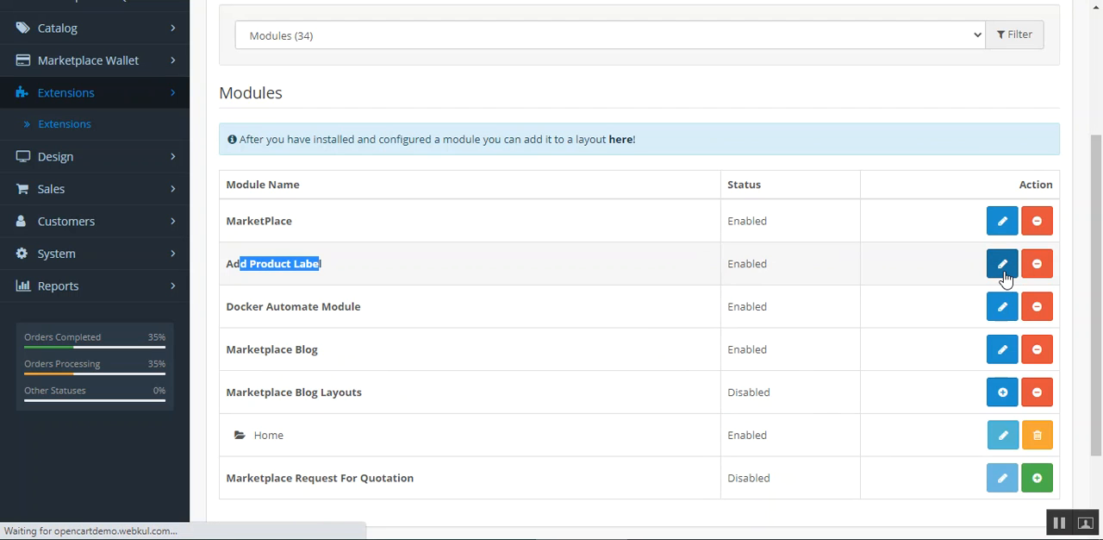
Step: Review the choices for the module's default Label Position
mouse_move(1101, 151)
left_mouse_down()
mouse_move(1102, 413)
mouse_move(1102, 158)
left_mouse_up()
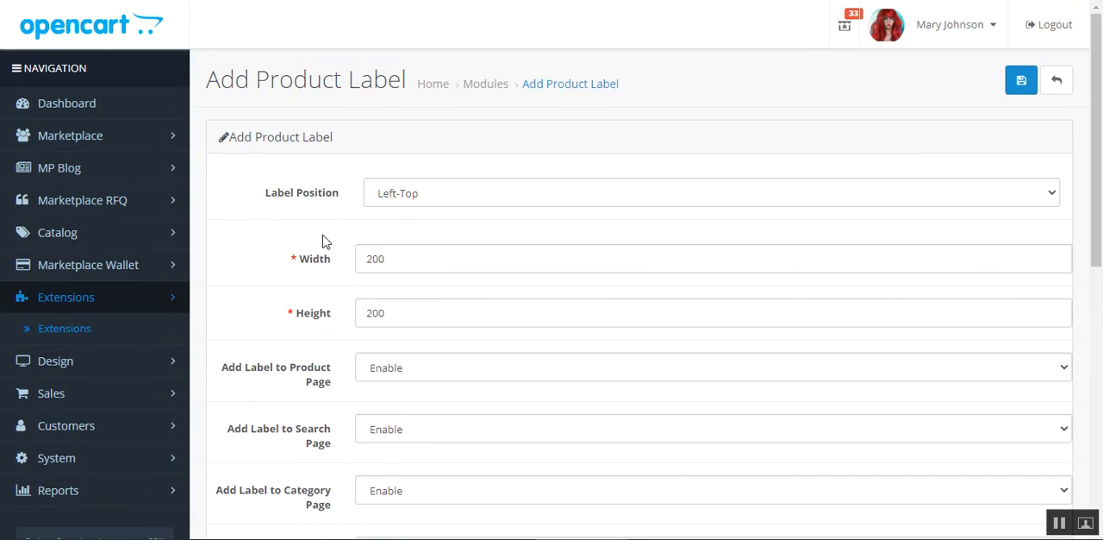
left_click(507, 200)
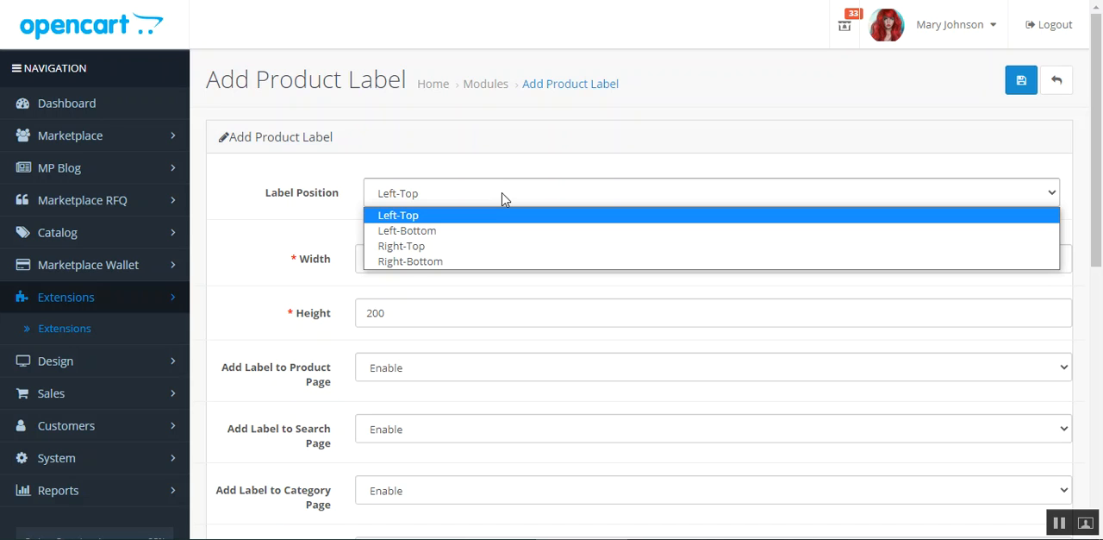
left_click(263, 235)
Step: Check the Add Label to Product Page options, keep Enable, and view the label on the Black Jacket product page
scroll(418, 285, "down", 2)
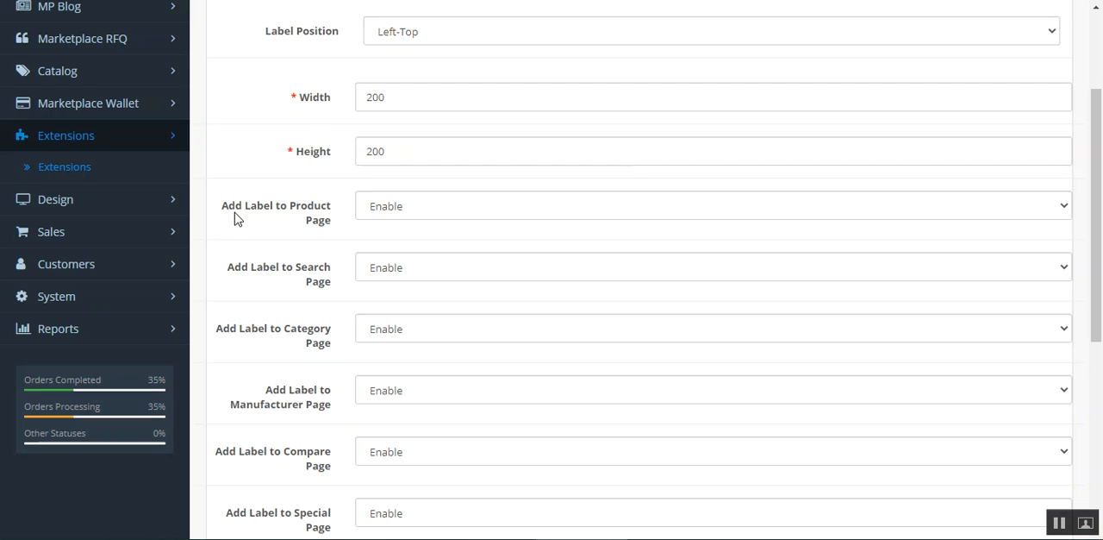
left_click(700, 202)
left_click_drag(241, 215, 316, 233)
left_click(331, 232)
left_click(415, 214)
left_click(405, 228)
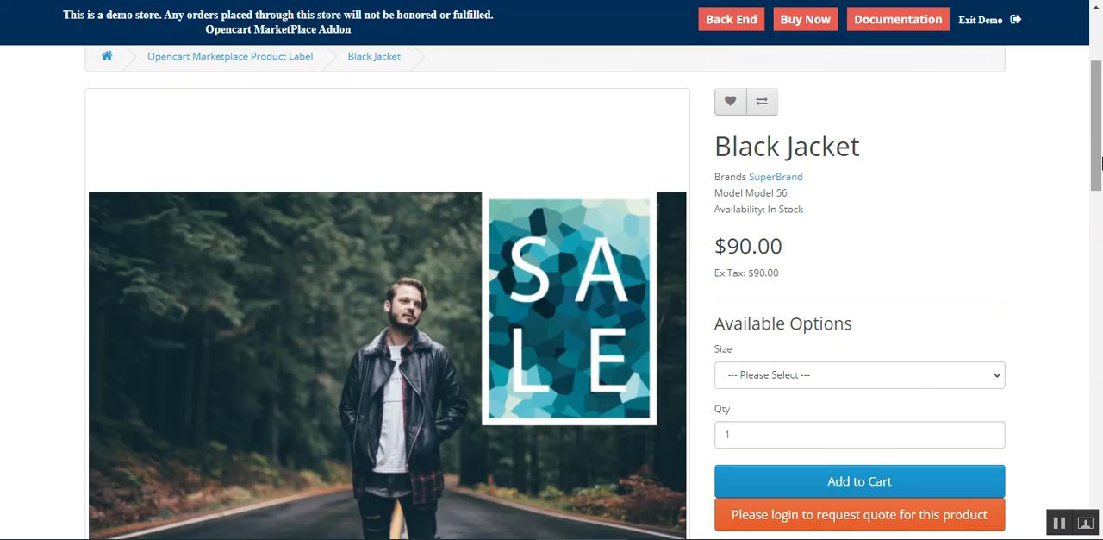
left_click_drag(1096, 146, 1101, 244)
scroll(833, 239, "up", 4)
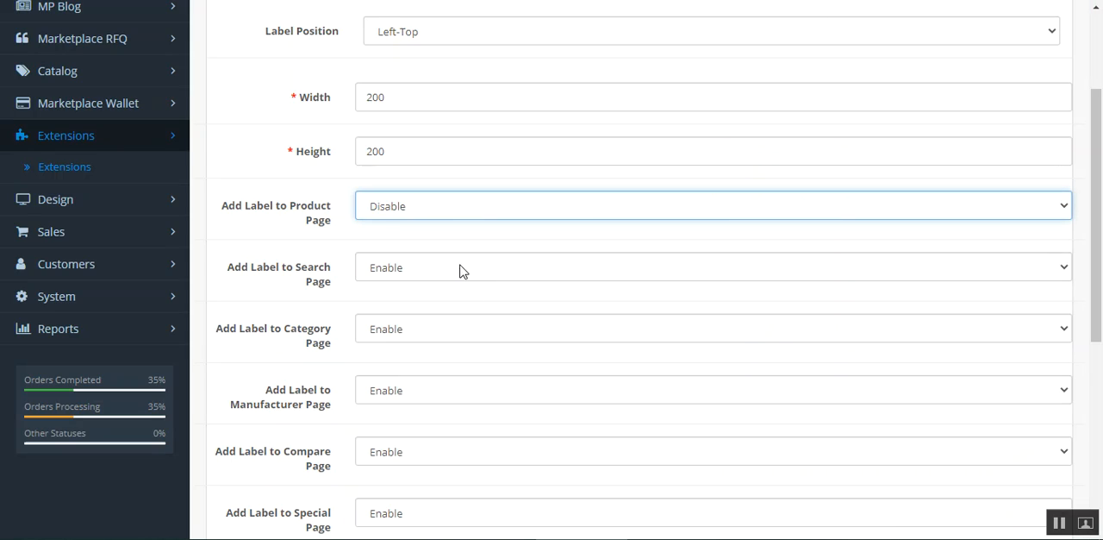
left_click(406, 211)
left_click(406, 244)
Step: Check the Add Label to Search Page options and view the label in the Big Modern Necklace search results
left_click_drag(239, 275, 326, 274)
left_click(272, 285)
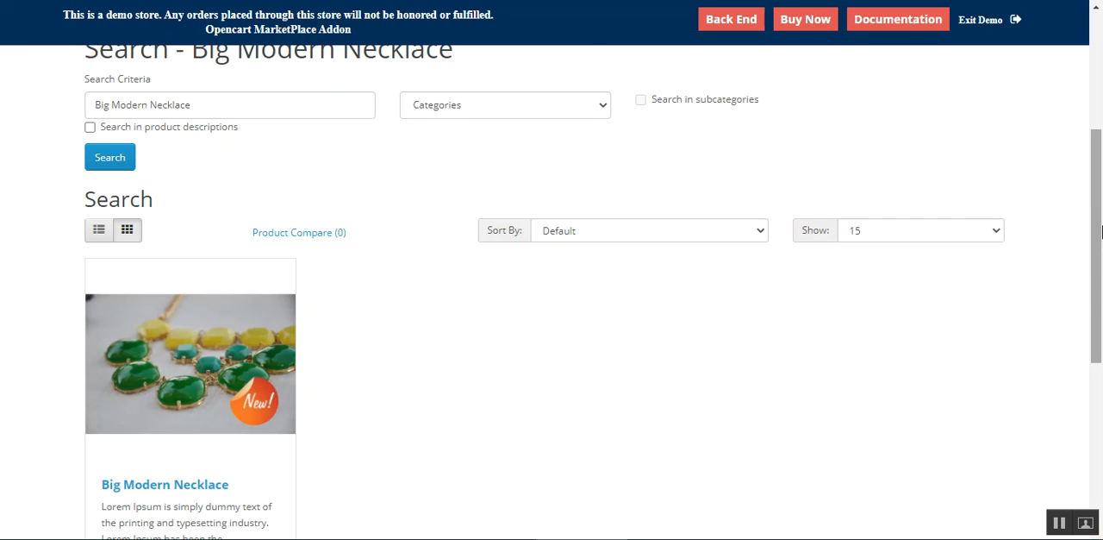
scroll(328, 353, "down", 2)
scroll(349, 306, "up", 1)
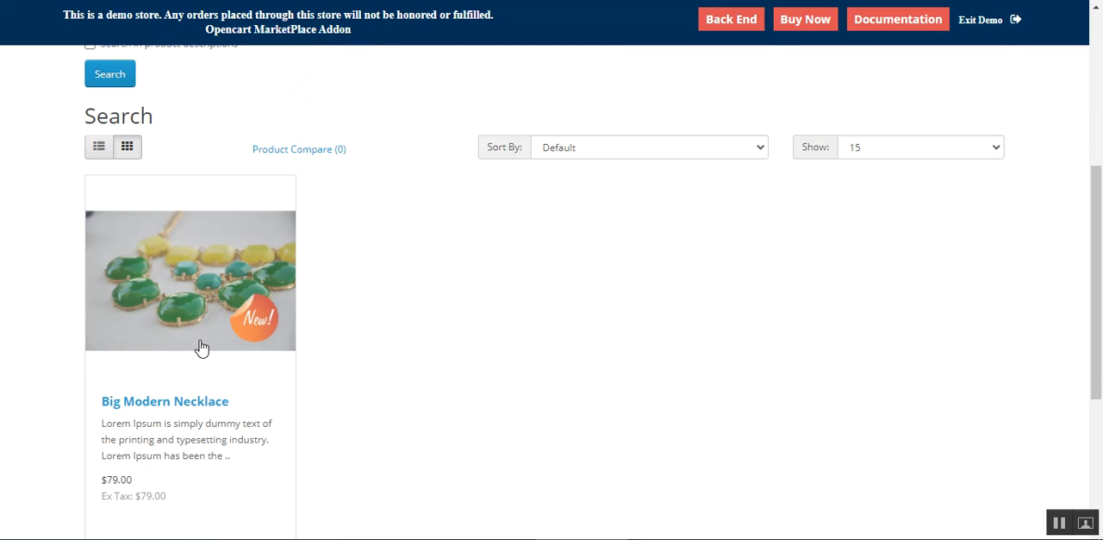
scroll(345, 368, "up", 3)
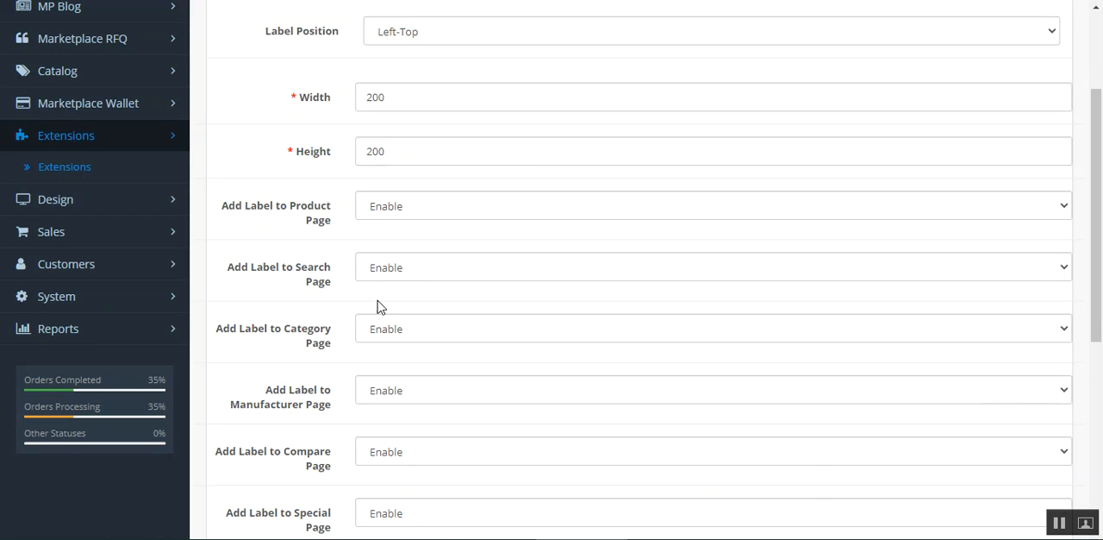
left_click(405, 270)
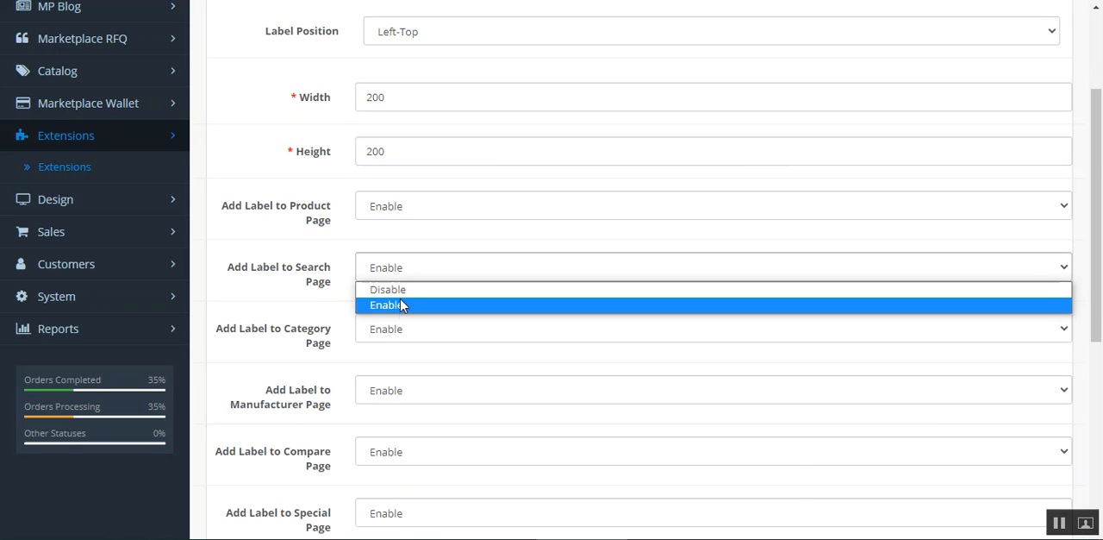
left_click(257, 307)
Step: Review the settings for adding the label to the category, manufacturer, compare and special pages
scroll(287, 314, "down", 2)
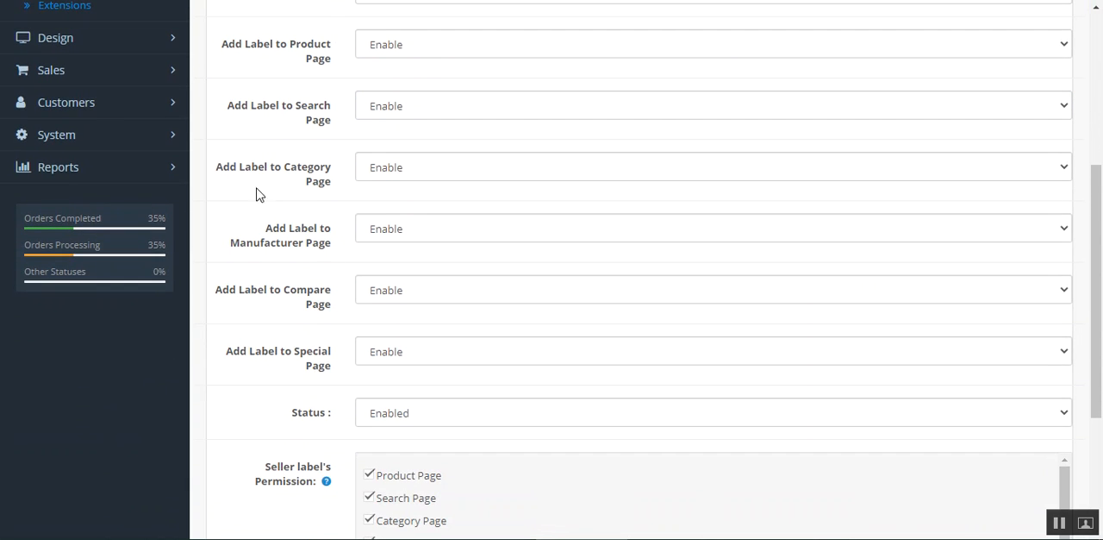
left_click_drag(233, 170, 320, 182)
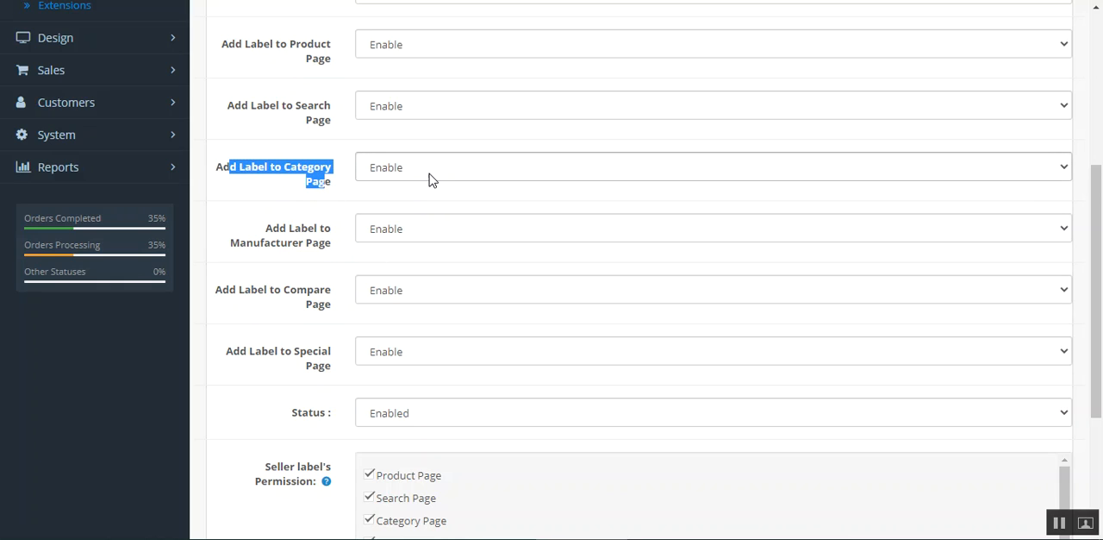
left_click(296, 207)
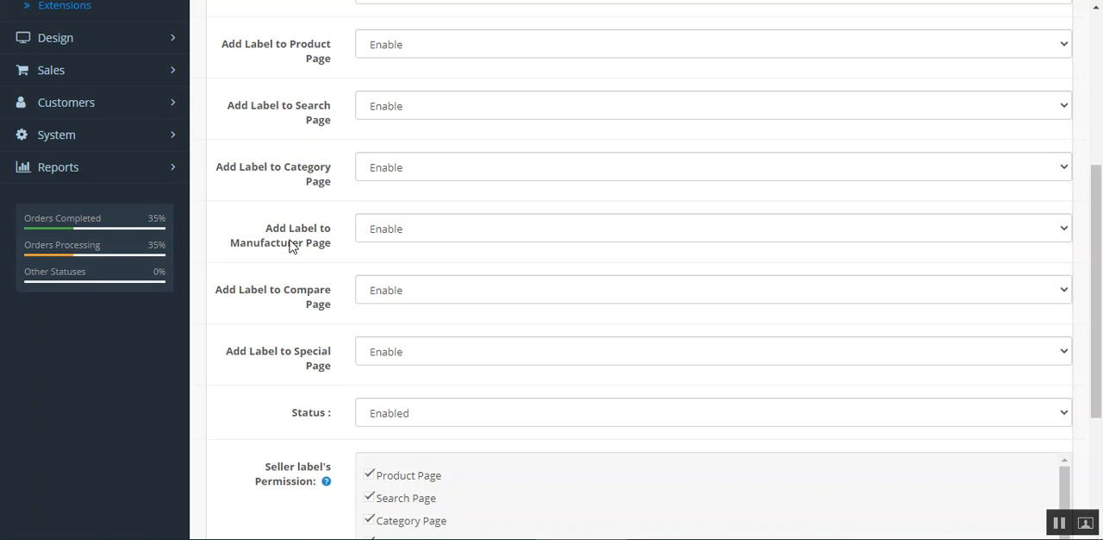
left_click_drag(284, 227, 331, 254)
left_click(348, 258)
scroll(350, 259, "down", 1)
left_click_drag(262, 213, 337, 239)
left_click(334, 239)
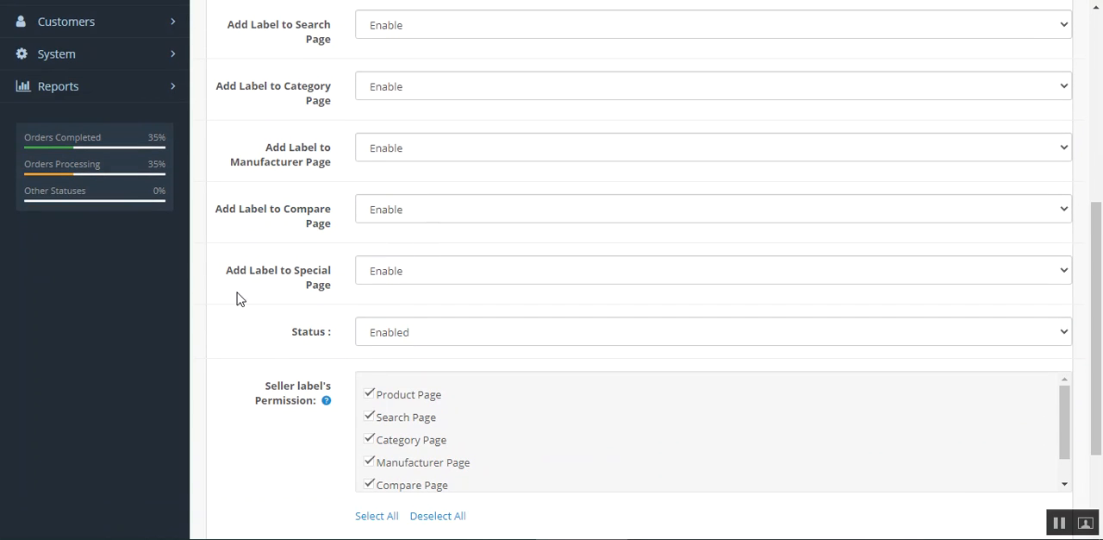
left_click_drag(267, 276, 370, 299)
left_click(367, 303)
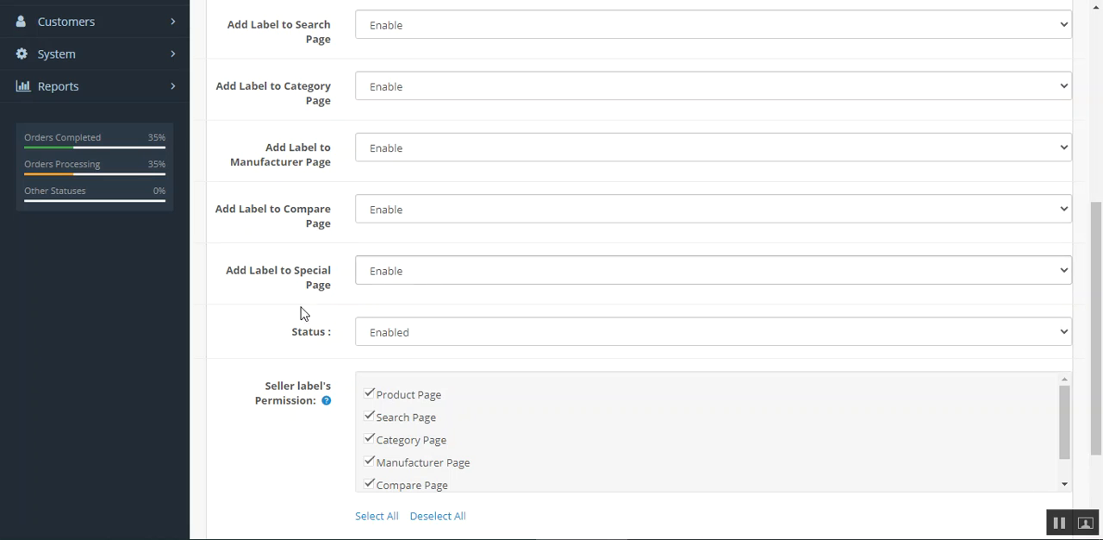
Step: Check the Status options of the Add Product Label module
scroll(405, 317, "down", 2)
left_click(333, 187)
left_click(458, 183)
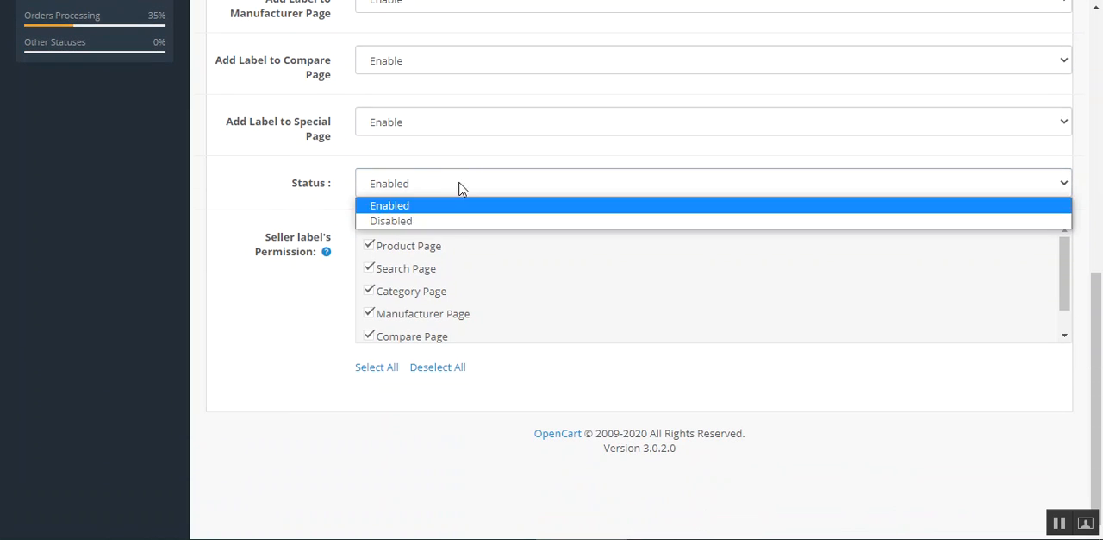
left_click(244, 193)
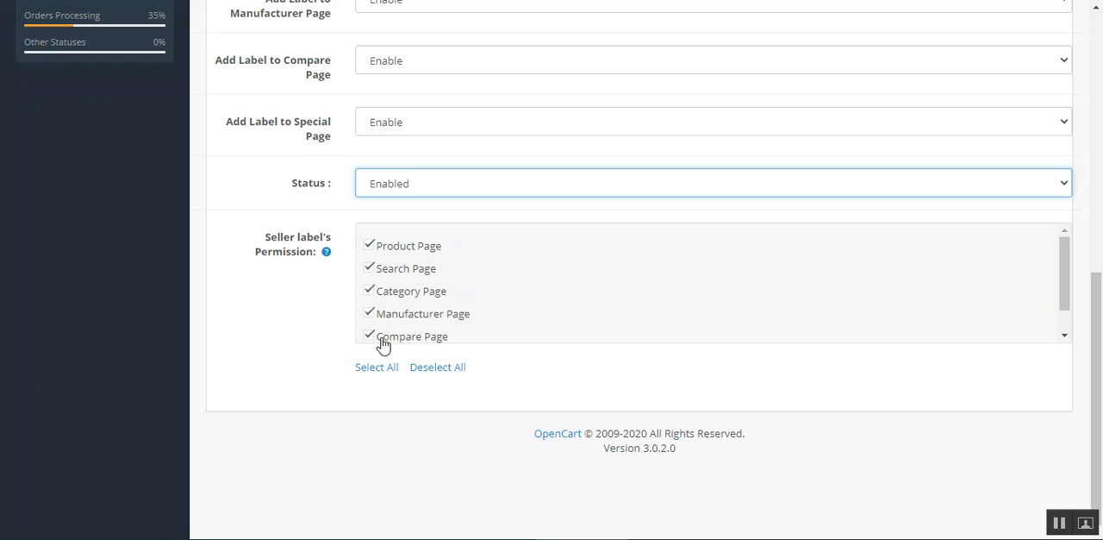
Step: Examine all the page types that can be granted under Seller label's Permission
left_click_drag(262, 252, 325, 258)
left_click(345, 326)
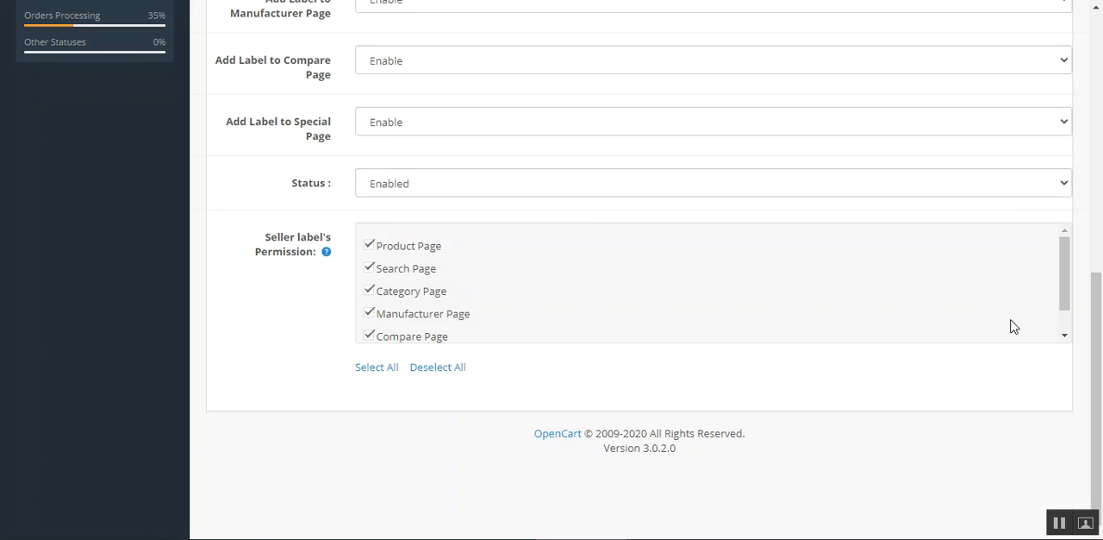
left_click_drag(1063, 275, 1072, 249)
scroll(457, 319, "down", 1)
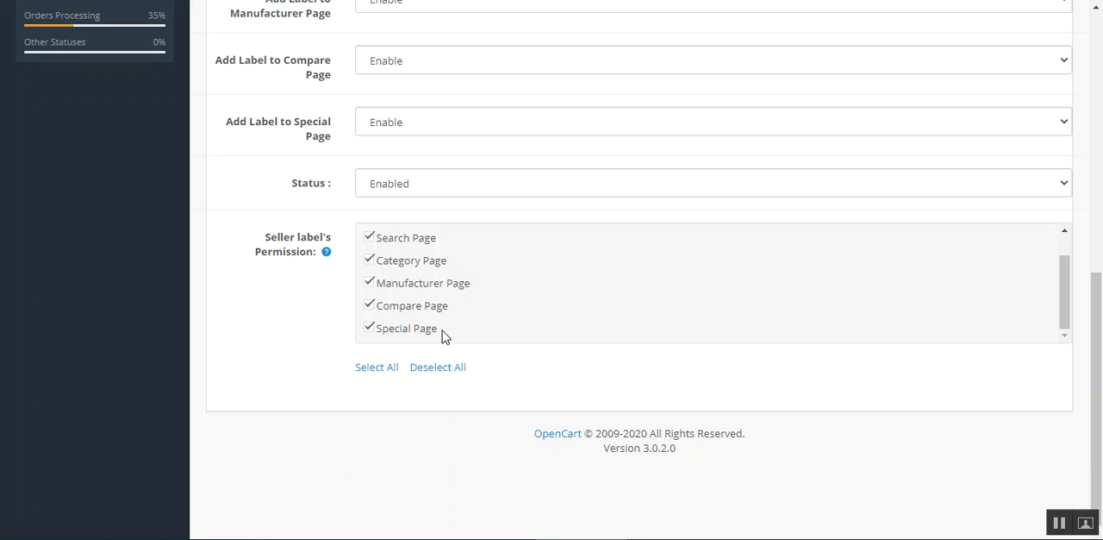
scroll(402, 340, "up", 1)
Step: Remove Search Page, Category Page and Manufacturer Page from Seller label's Permission and check the remaining page types
left_click(369, 268)
left_click(369, 292)
left_click(369, 313)
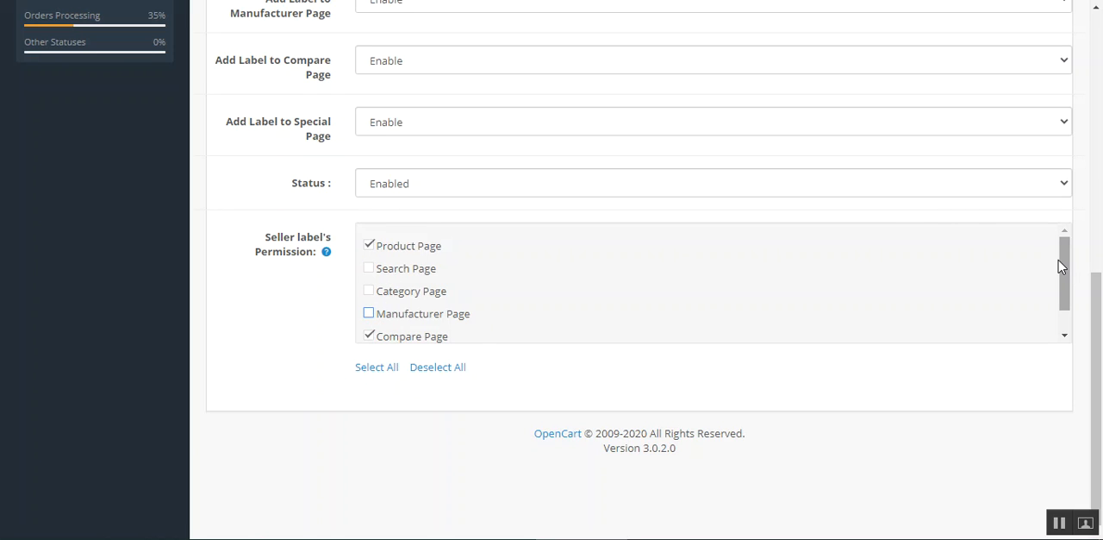
left_click_drag(1065, 276, 1069, 321)
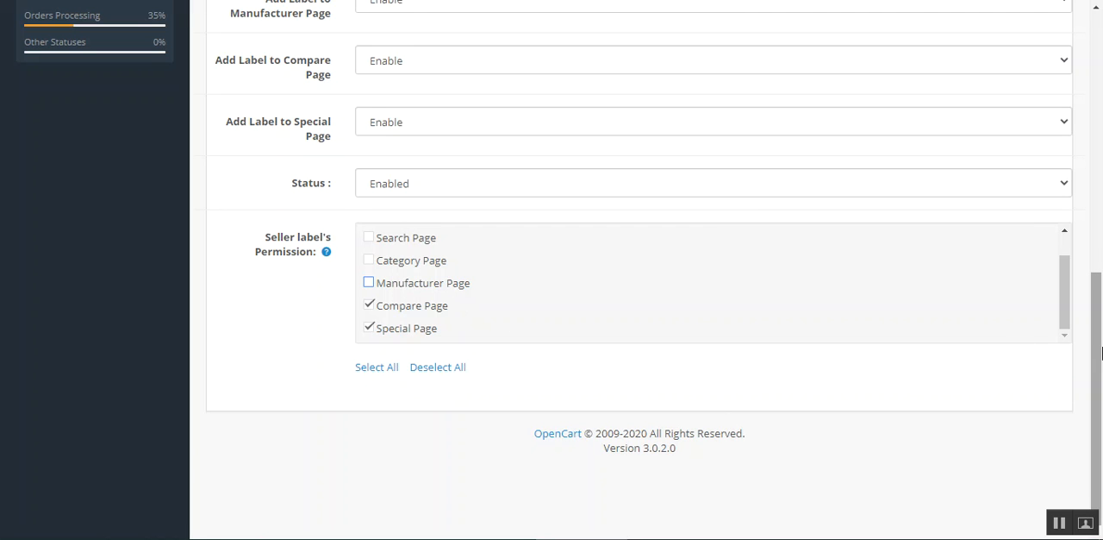
left_click_drag(1099, 352, 1099, 72)
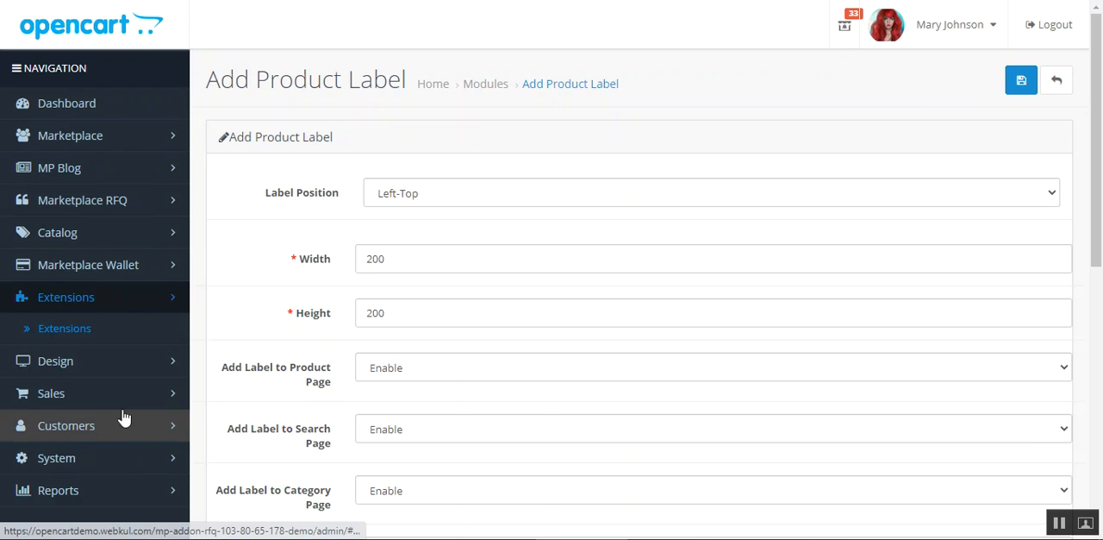
Step: Start a new product from the Marketplace Products list and open its product-label settings
left_click(147, 136)
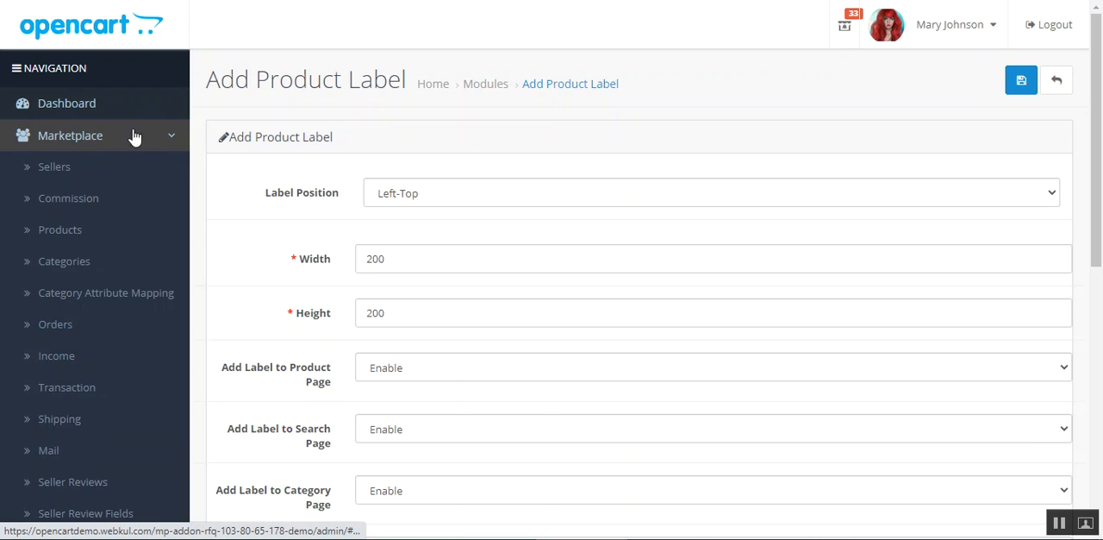
left_click(84, 239)
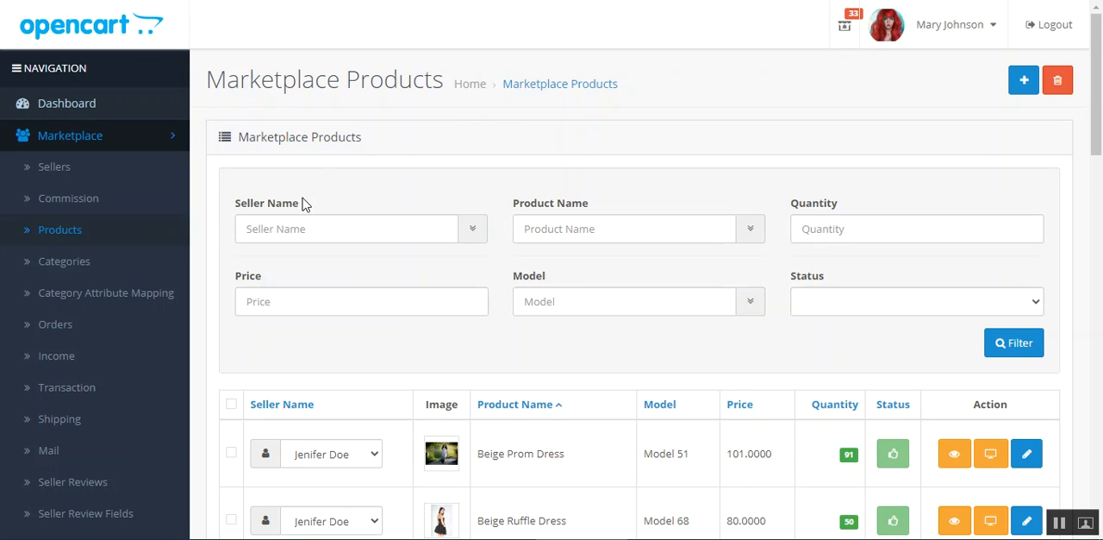
mouse_move(1100, 104)
left_mouse_down()
mouse_move(1099, 215)
mouse_move(1098, 96)
left_mouse_up()
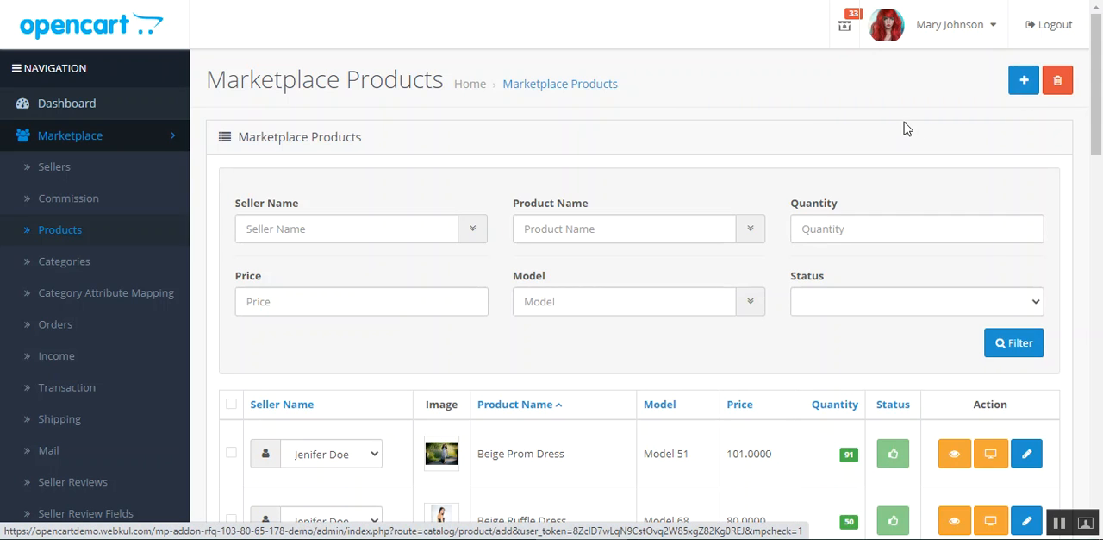
left_click(1024, 81)
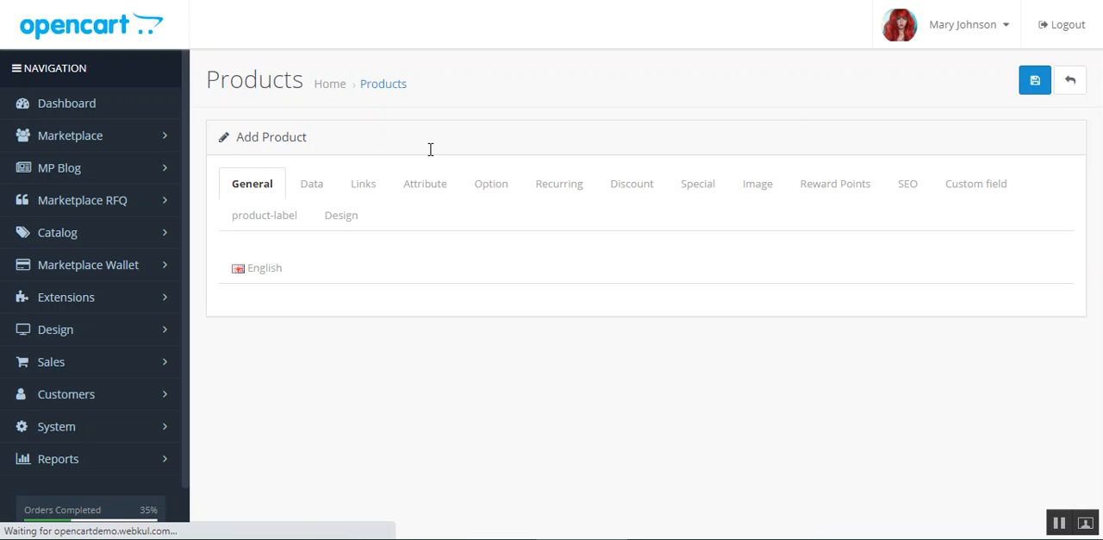
left_click(247, 218)
Step: Set Product Label to Enable for the new product and open the Label Position options
left_click(439, 278)
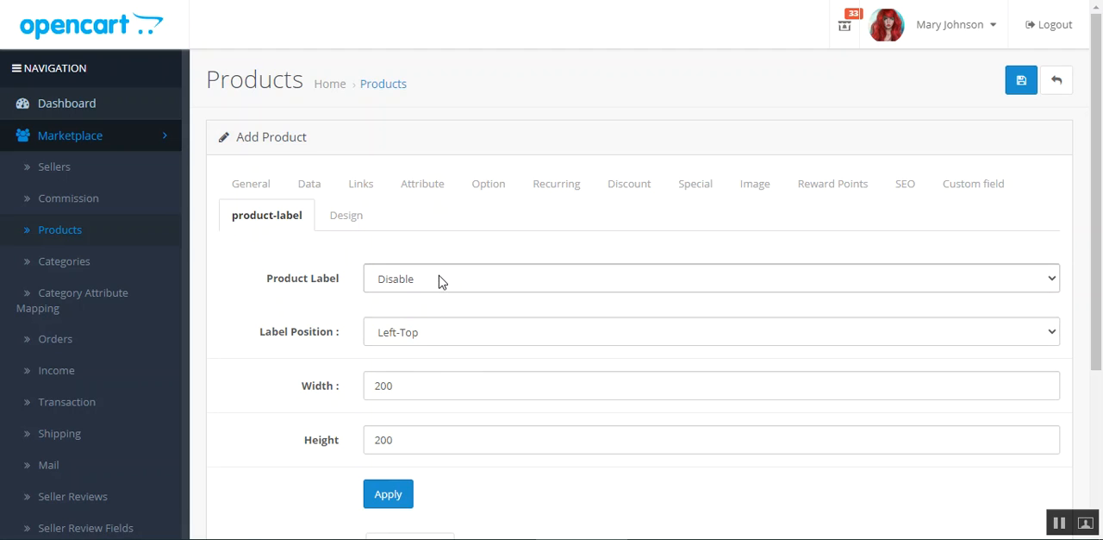
left_click(428, 321)
left_click(428, 332)
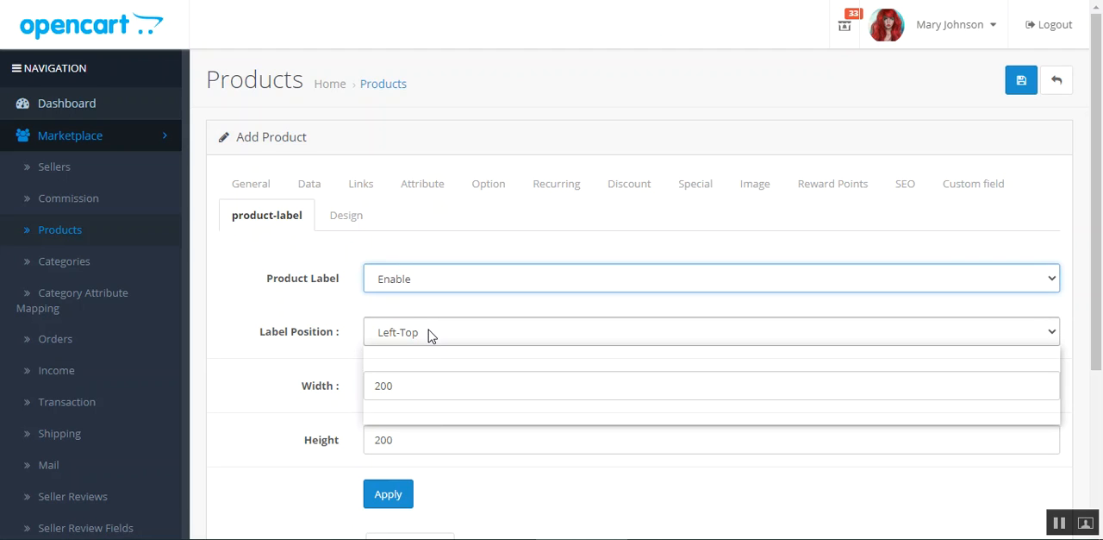
Step: Review the new product's label position, width, height and image fields and leave without saving
left_click_drag(259, 334, 264, 337)
scroll(284, 377, "down", 1)
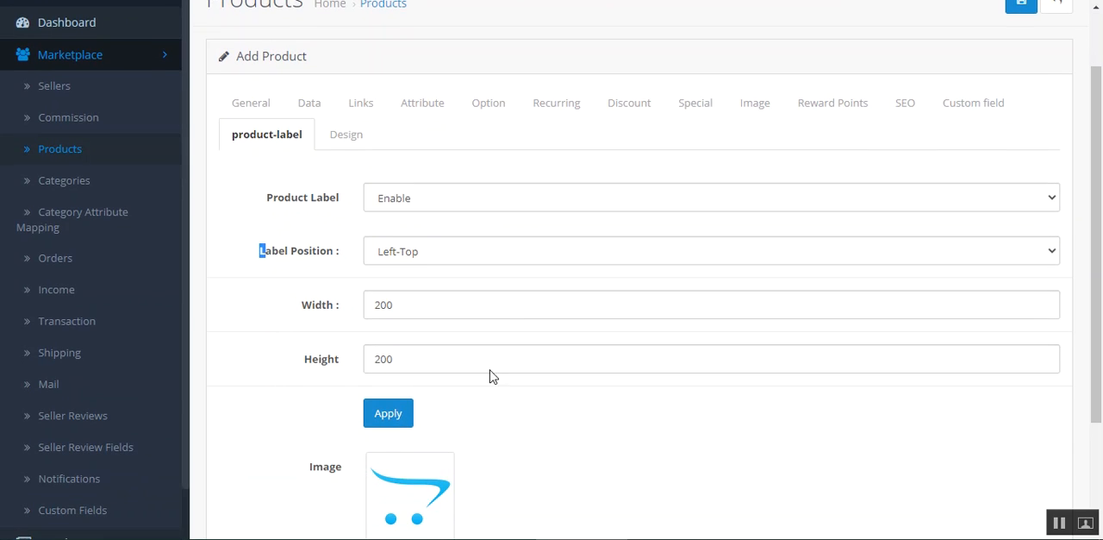
left_click(302, 335)
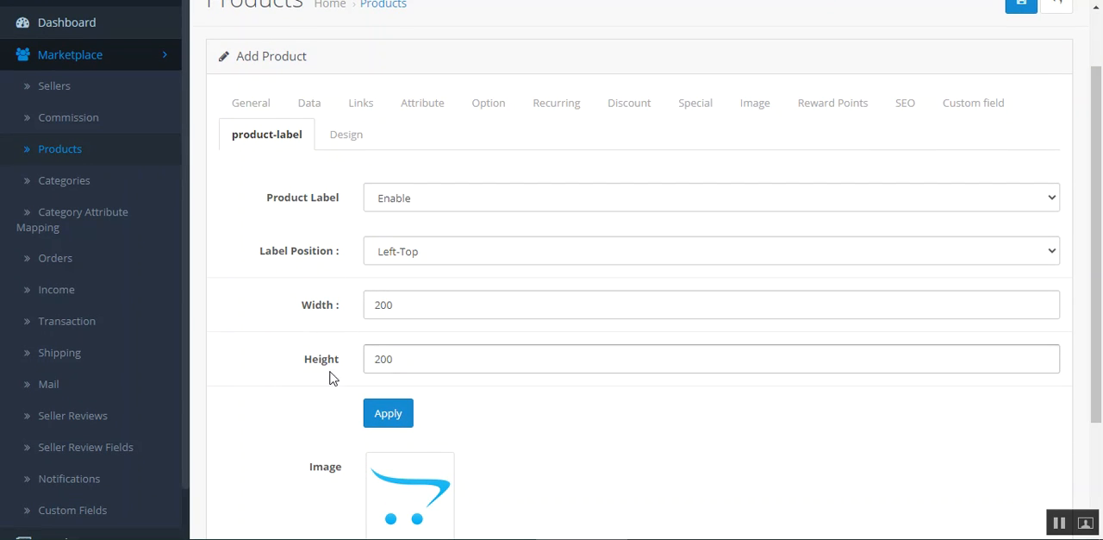
scroll(313, 380, "down", 2)
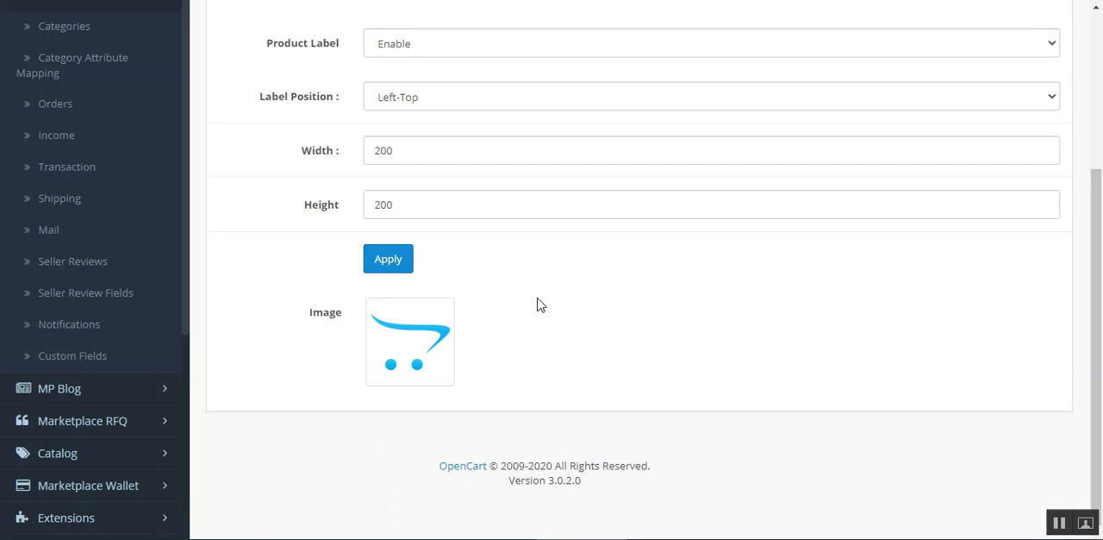
scroll(618, 285, "up", 3)
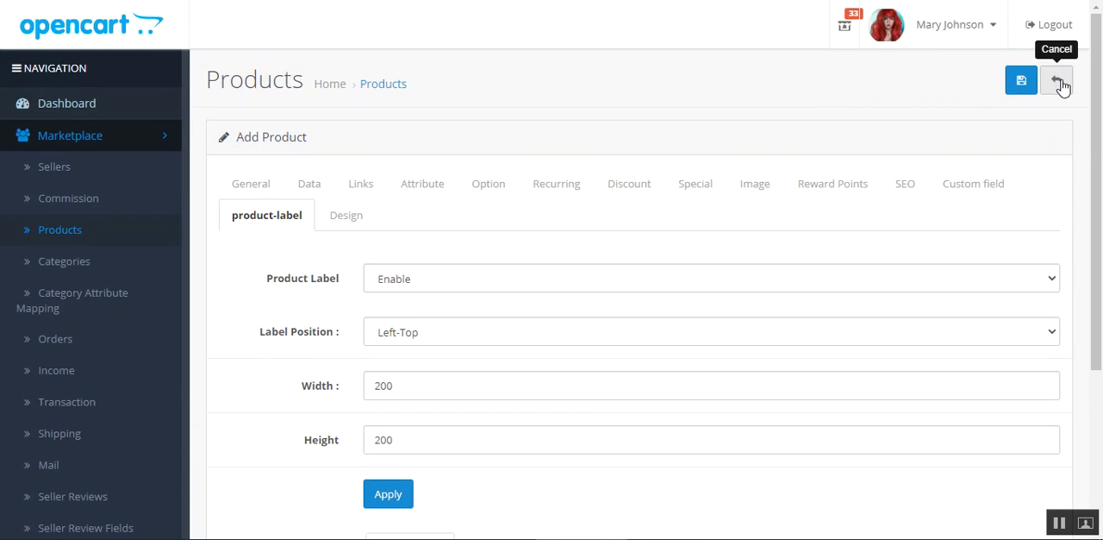
left_click(1059, 83)
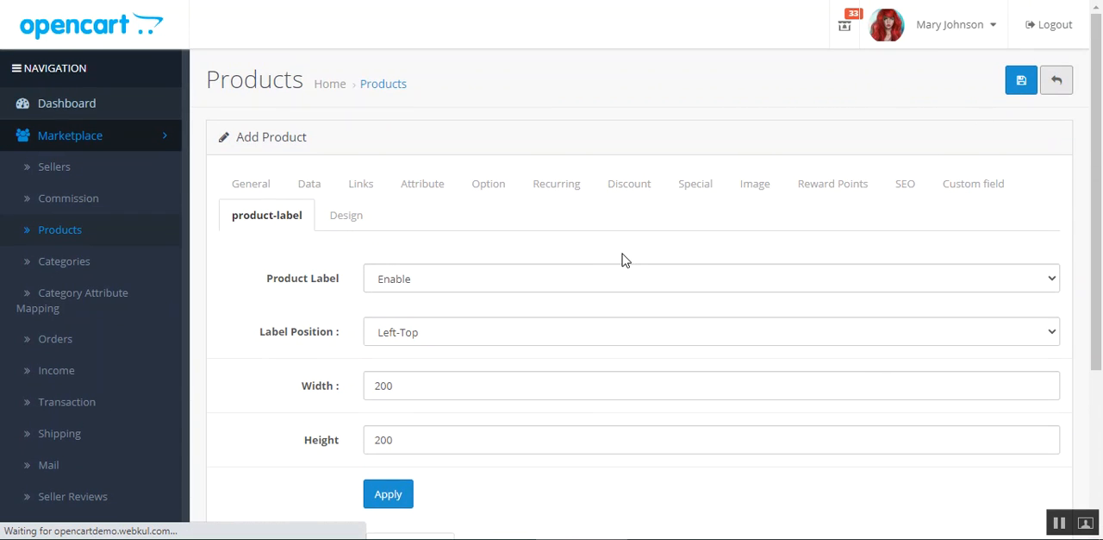
Step: Open the Beige Prom Dress marketplace product for editing and show its product-label settings
mouse_move(1099, 106)
left_mouse_down()
mouse_move(1100, 376)
mouse_move(1100, 104)
left_mouse_up()
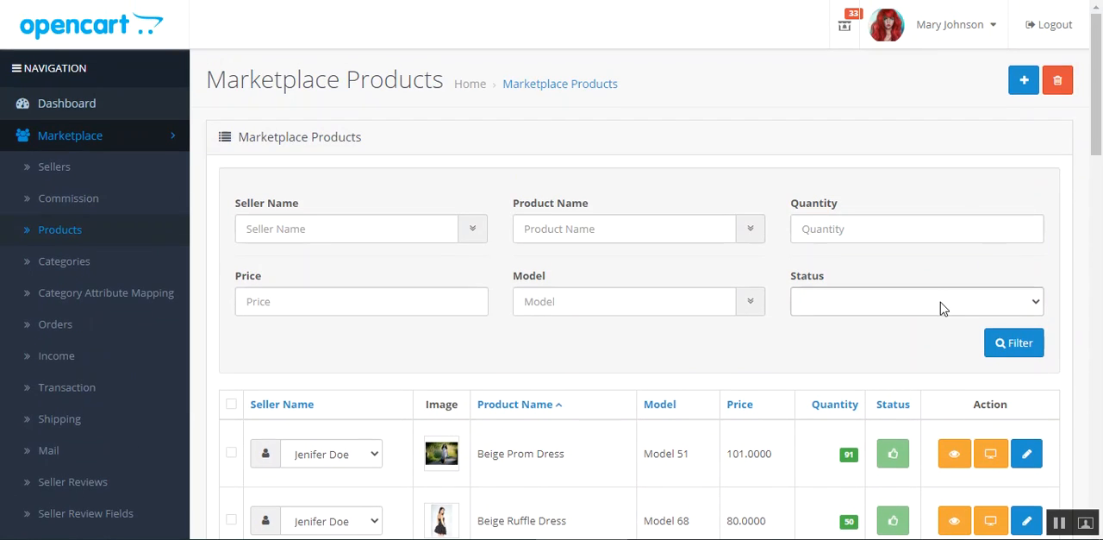
scroll(948, 300, "down", 3)
left_click(1030, 216)
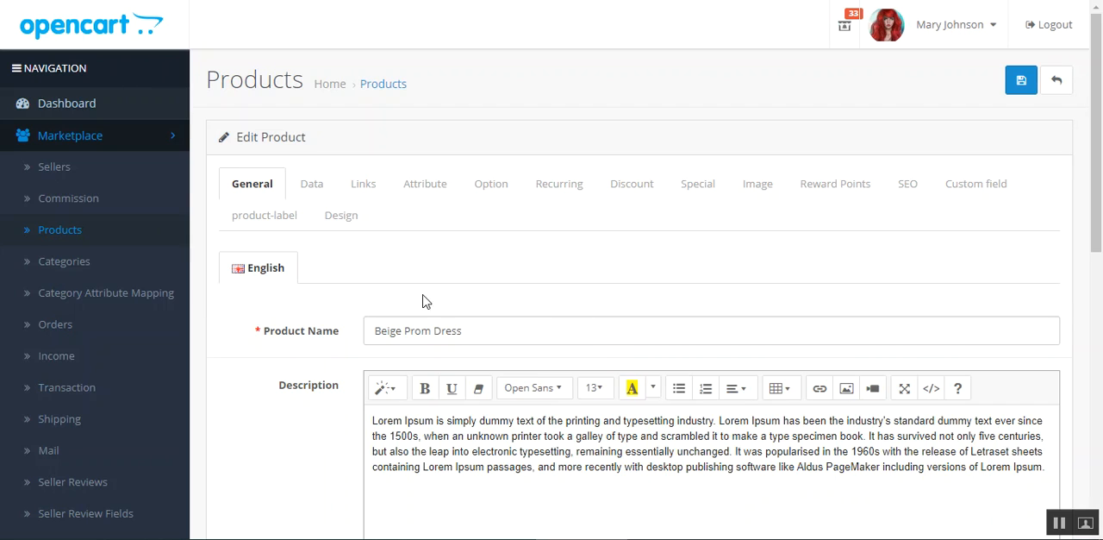
left_click(274, 223)
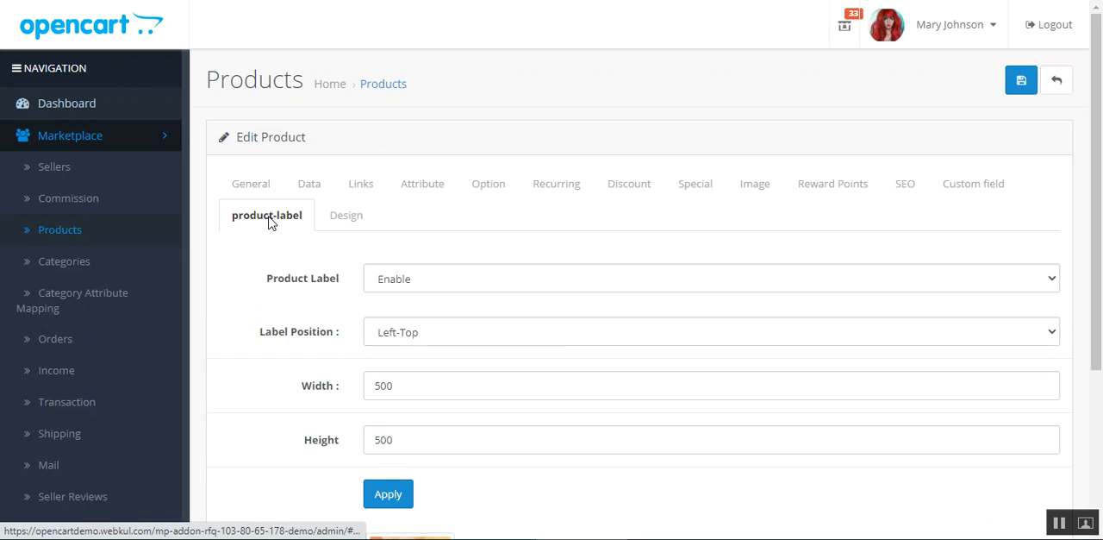
Step: Review the Beige Prom Dress label's status, position, width, height and image
left_click_drag(280, 289, 337, 288)
scroll(448, 343, "down", 2)
left_click_drag(278, 177, 422, 181)
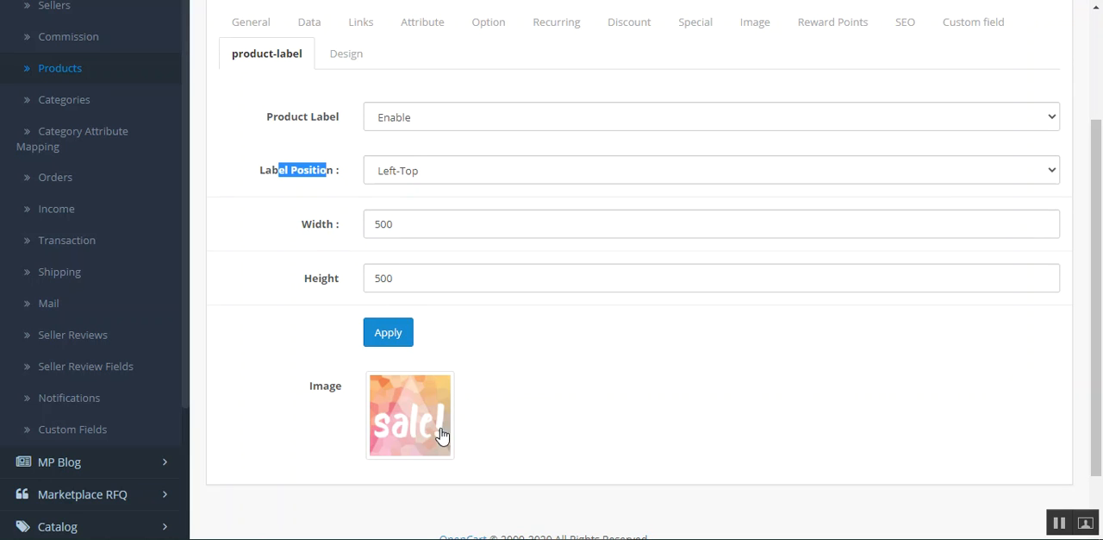
left_click(642, 457)
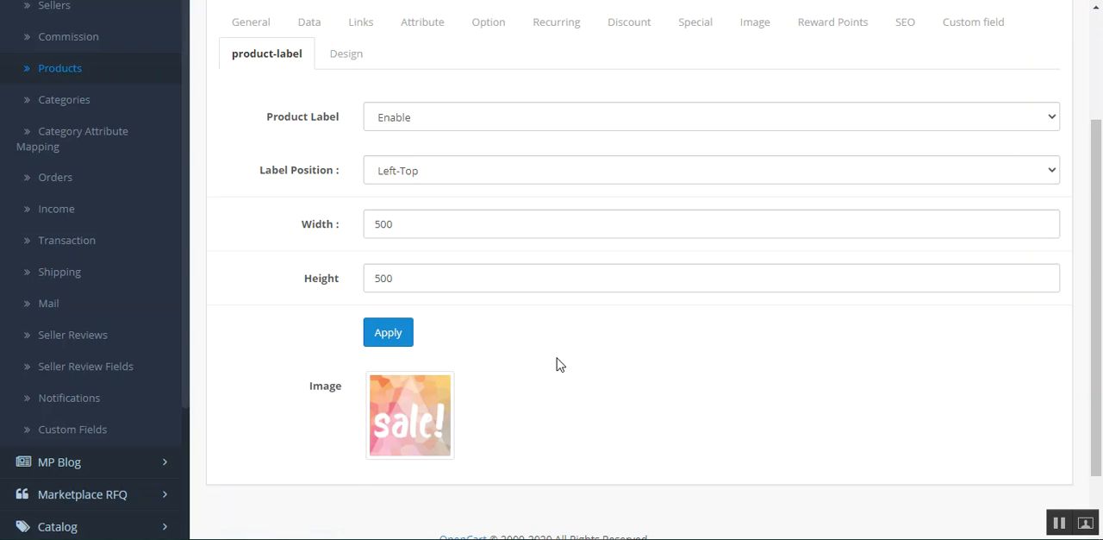
scroll(561, 366, "up", 1)
scroll(557, 371, "up", 2)
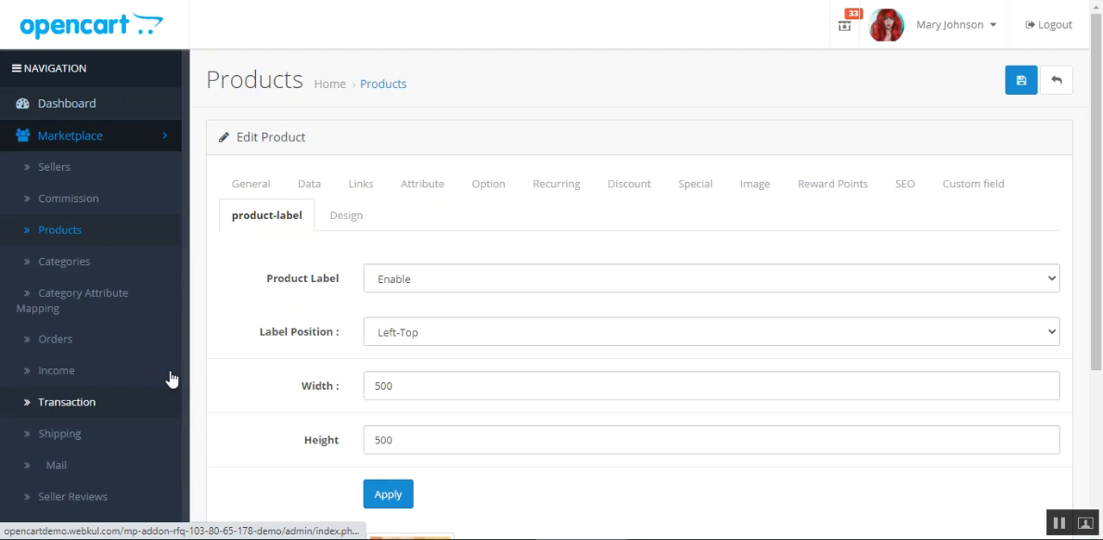
Step: Open the MarketPlace module's configuration for editing from the extensions list
scroll(106, 255, "down", 3)
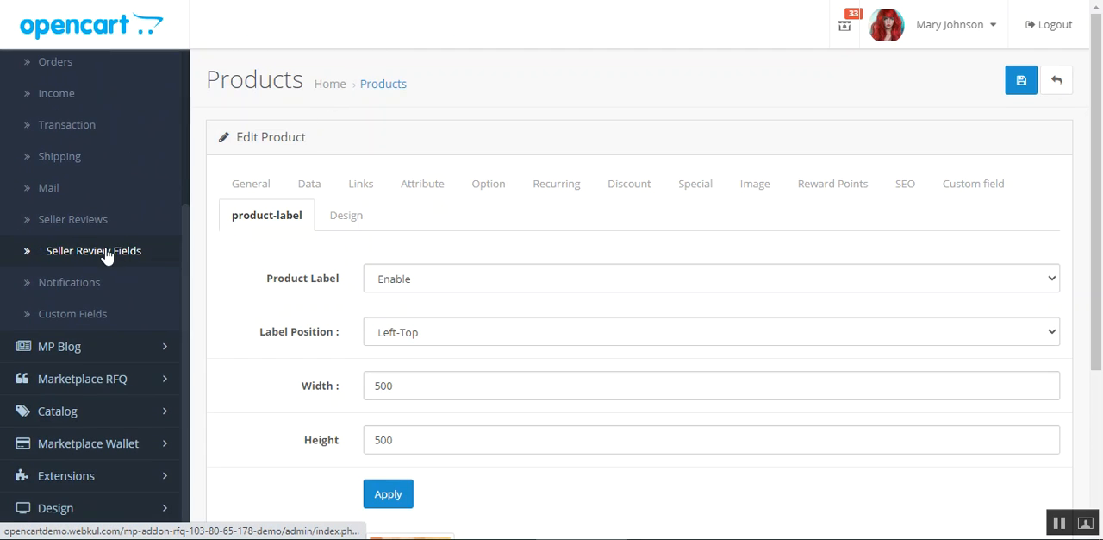
scroll(73, 280, "up", 3)
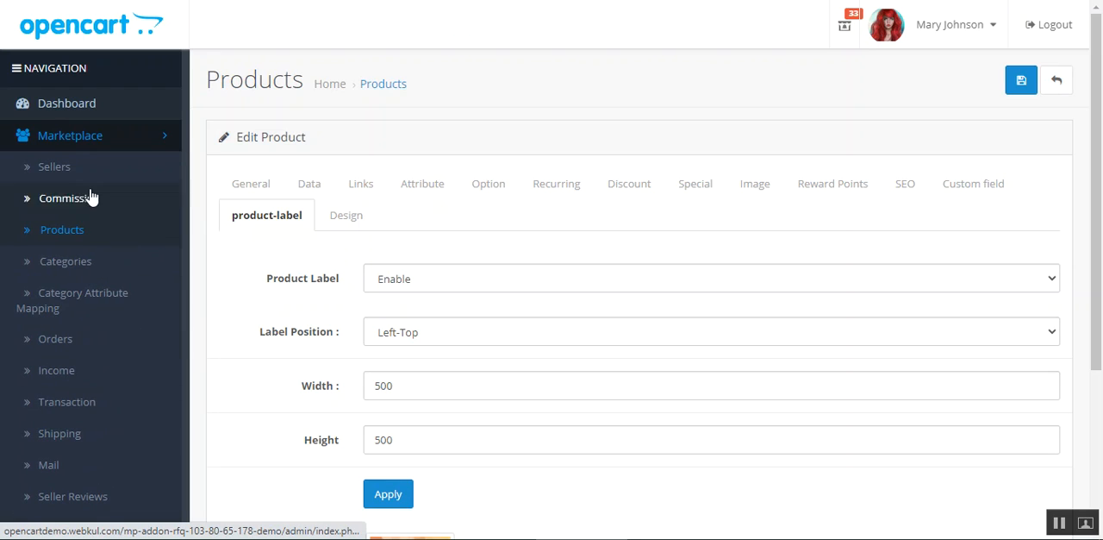
scroll(34, 327, "down", 5)
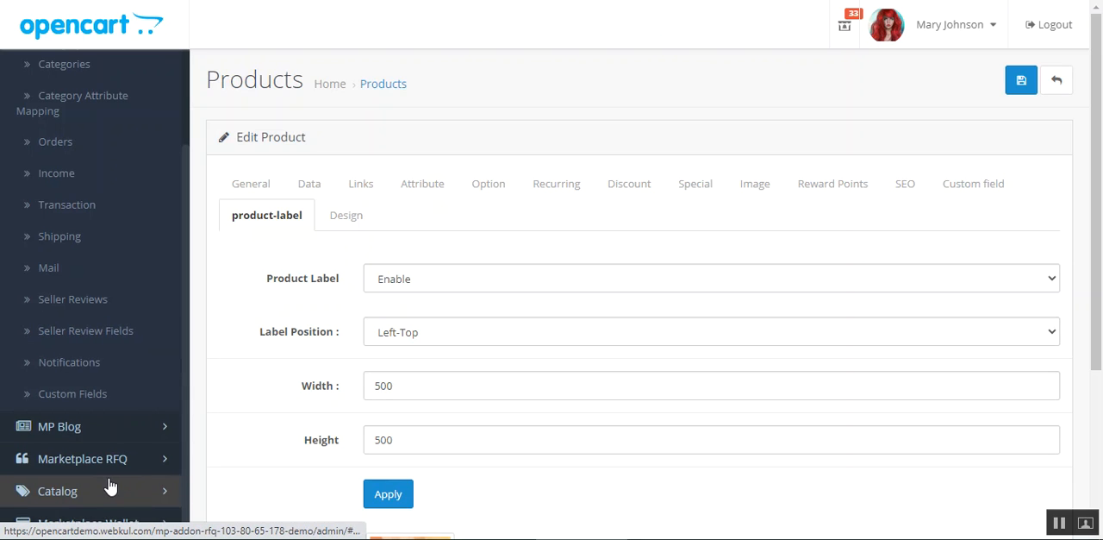
scroll(51, 493, "down", 2)
left_click(133, 485)
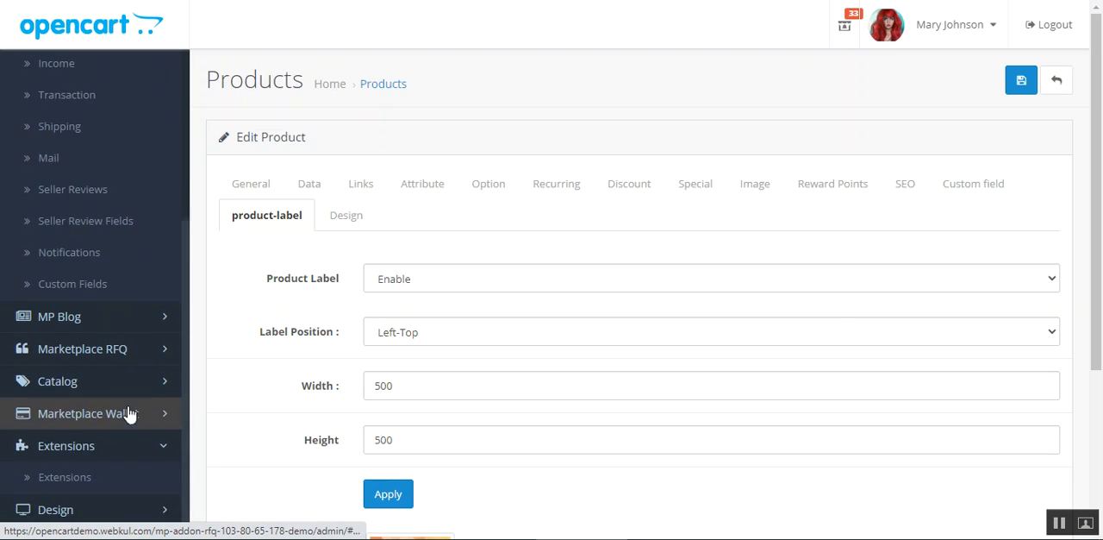
left_click(86, 481)
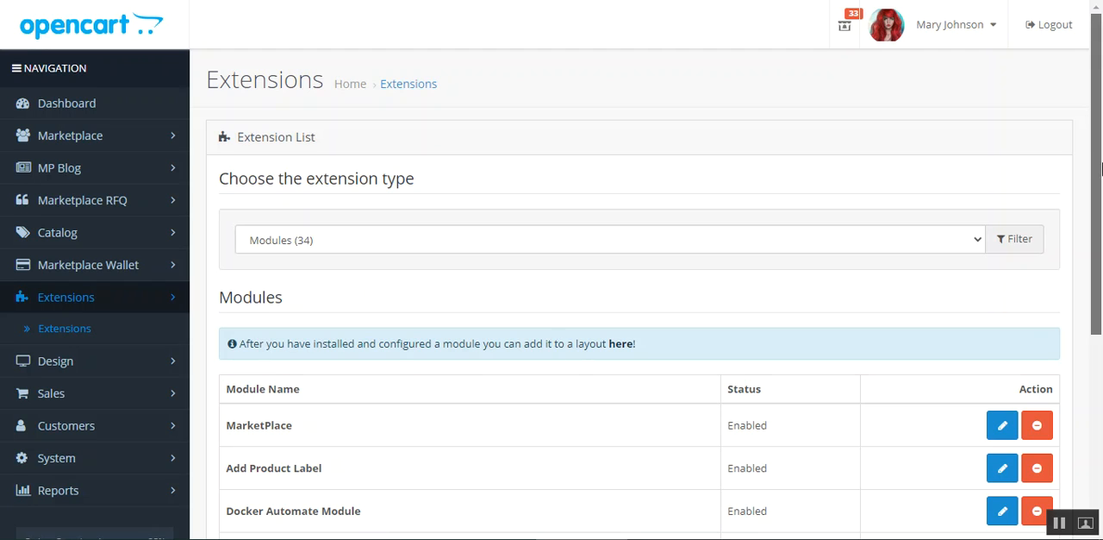
scroll(412, 281, "down", 2)
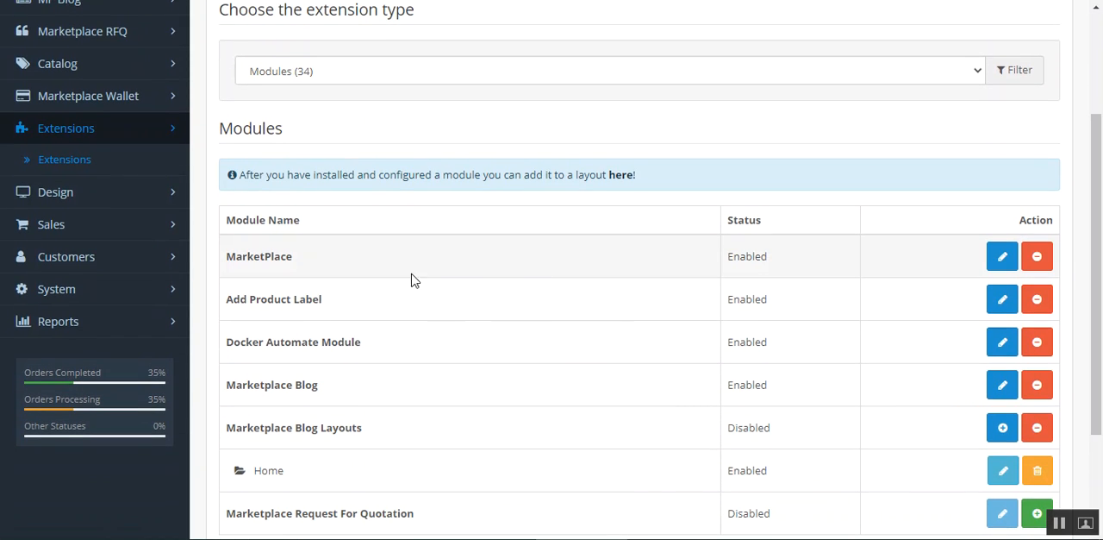
left_click(1003, 259)
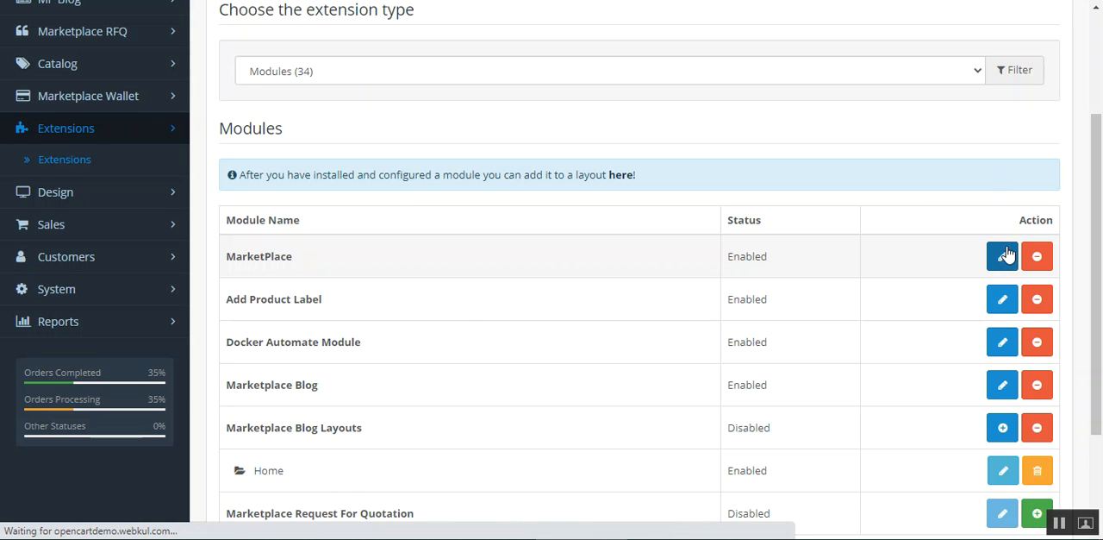
Step: Open the MarketPlace module's Product settings and examine the Allowed Product Tabs
scroll(319, 379, "down", 2)
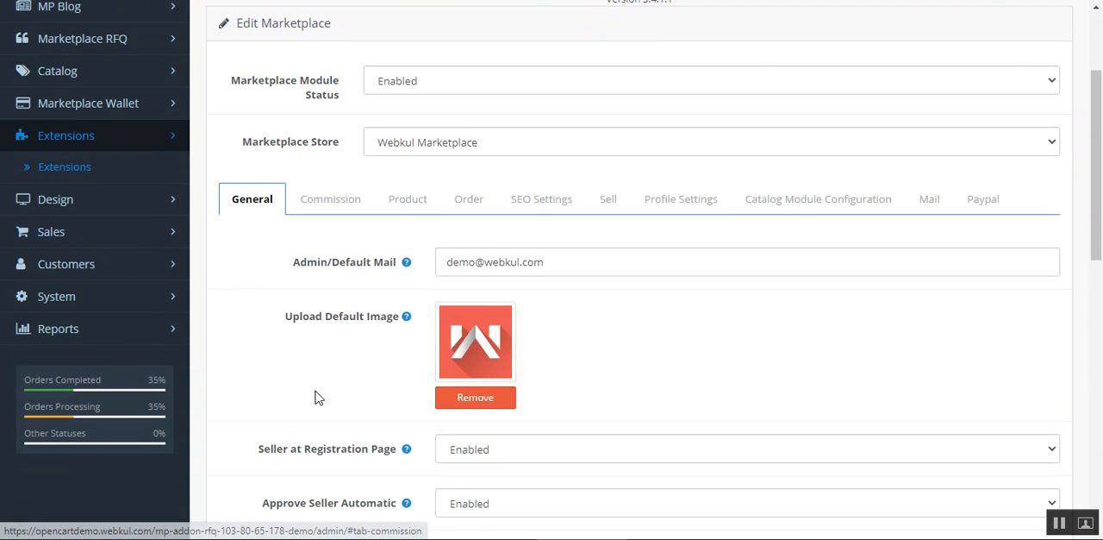
left_click(409, 204)
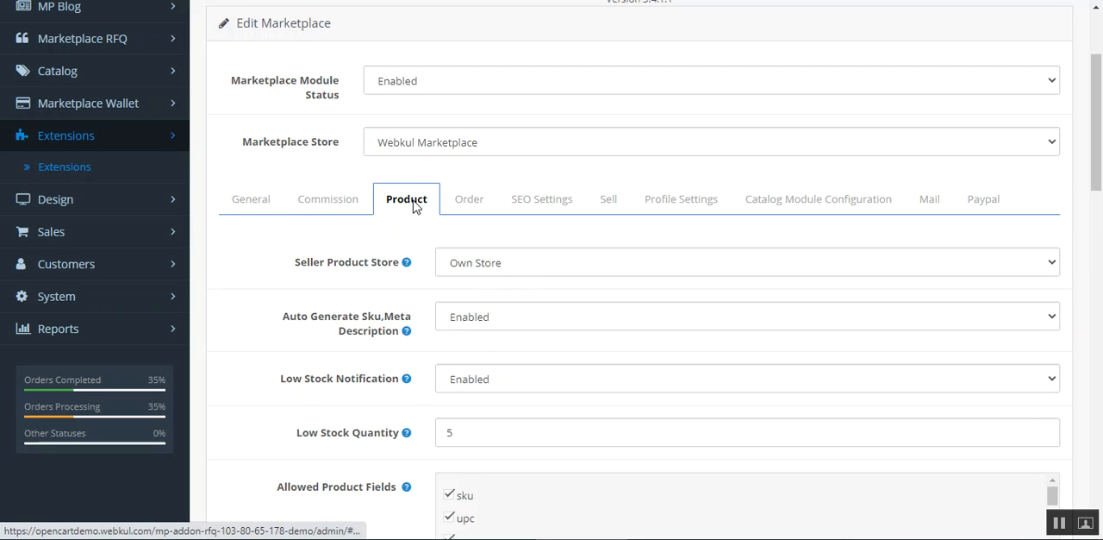
scroll(417, 318, "down", 4)
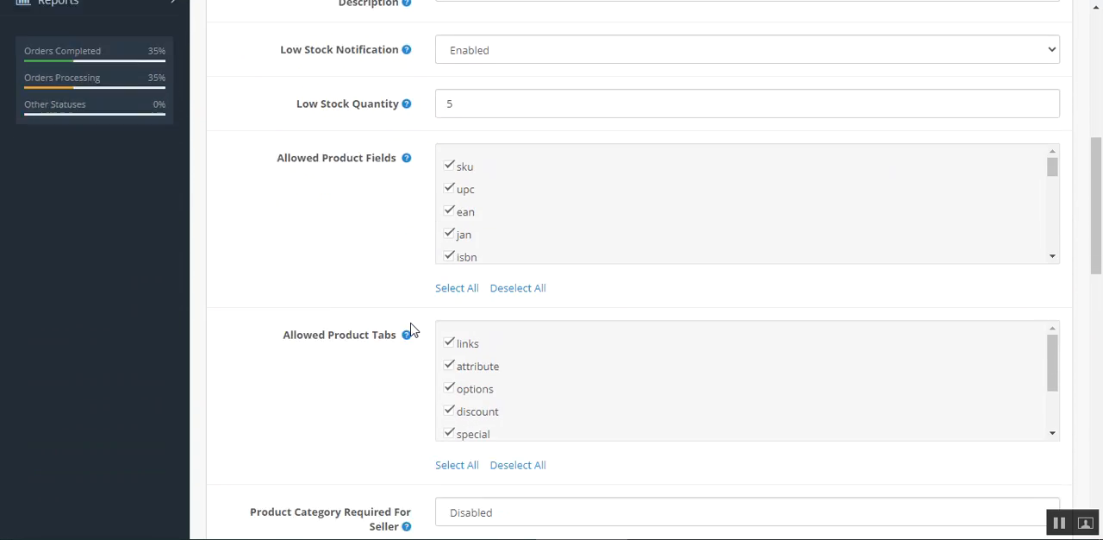
scroll(410, 328, "down", 1)
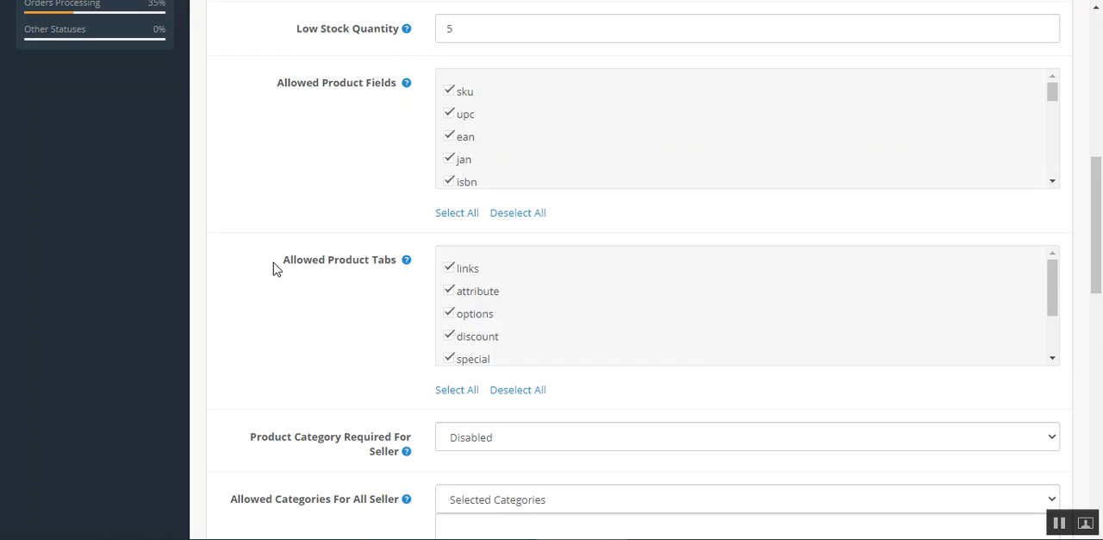
left_click_drag(285, 268, 387, 288)
left_click(381, 298)
Step: Uncheck mp-product-label at the end of Allowed Product Tabs and check it again
left_click_drag(1052, 274, 1049, 365)
left_click(454, 356)
left_click(448, 356)
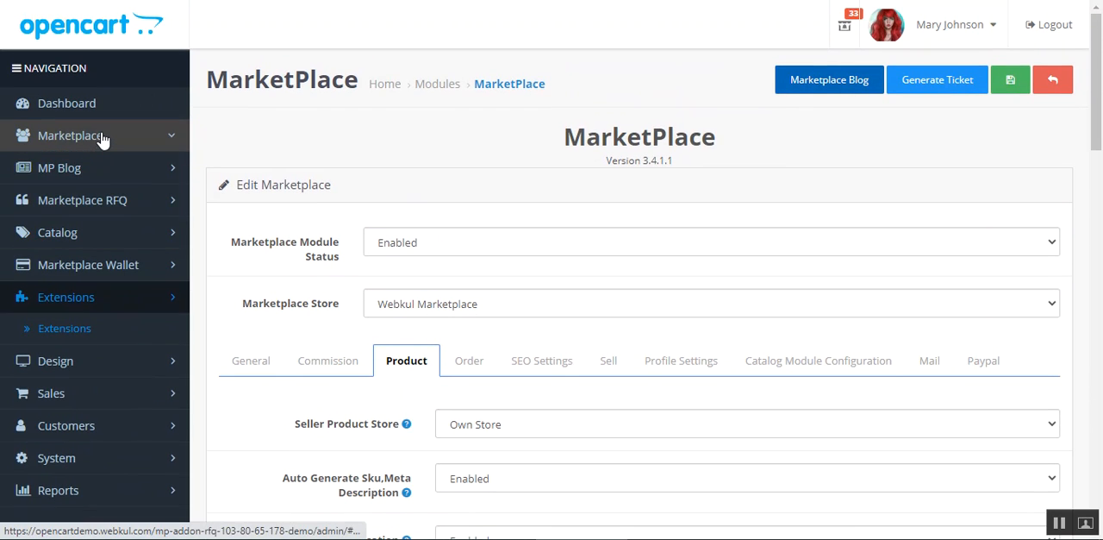
Step: Open the Marketplace Products list in a separate browser tab and show the Beige Prom Dress product-label settings
left_click(101, 136)
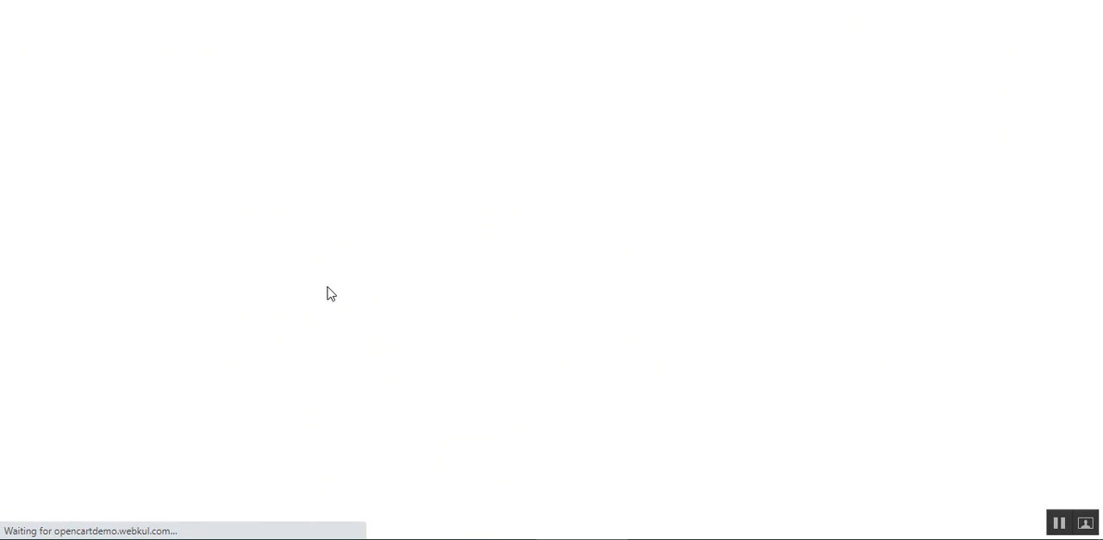
scroll(897, 371, "down", 3)
left_click(1028, 216)
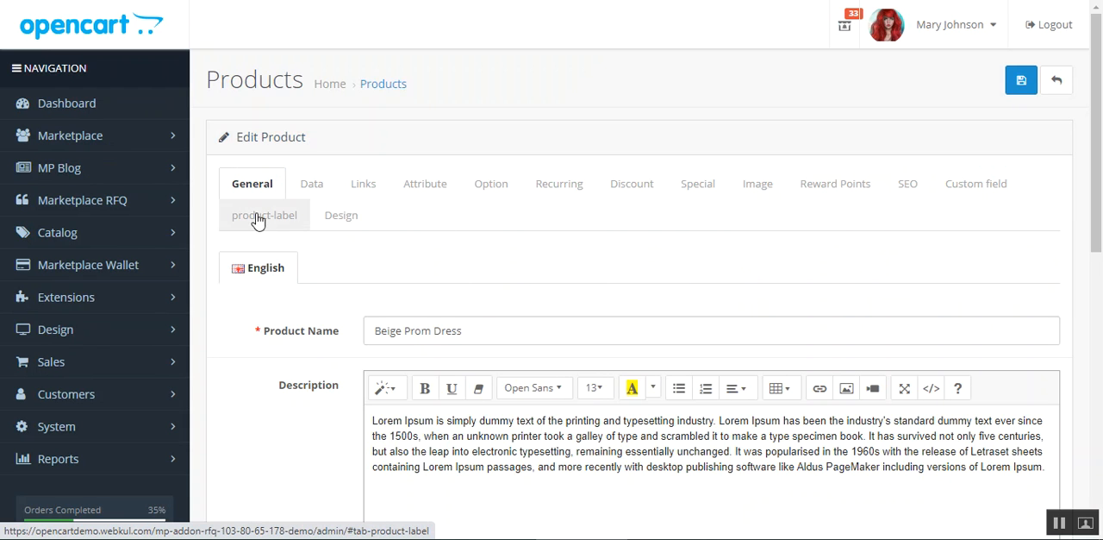
left_click(243, 217)
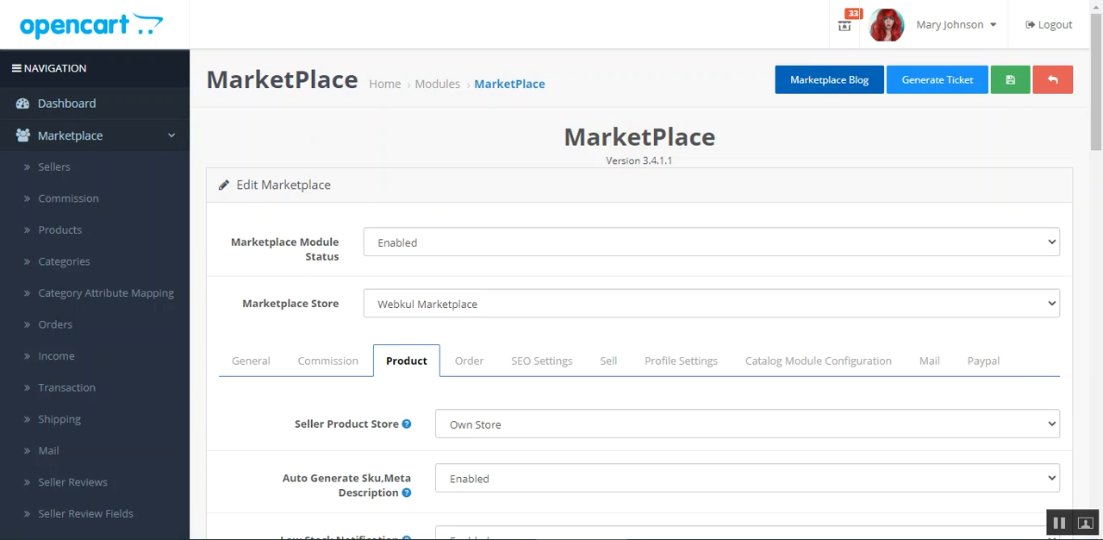
Step: Return to the MarketPlace module's Product settings and check the mp-product-label entry under Allowed Product Tabs
scroll(457, 379, "down", 3)
scroll(470, 310, "down", 2)
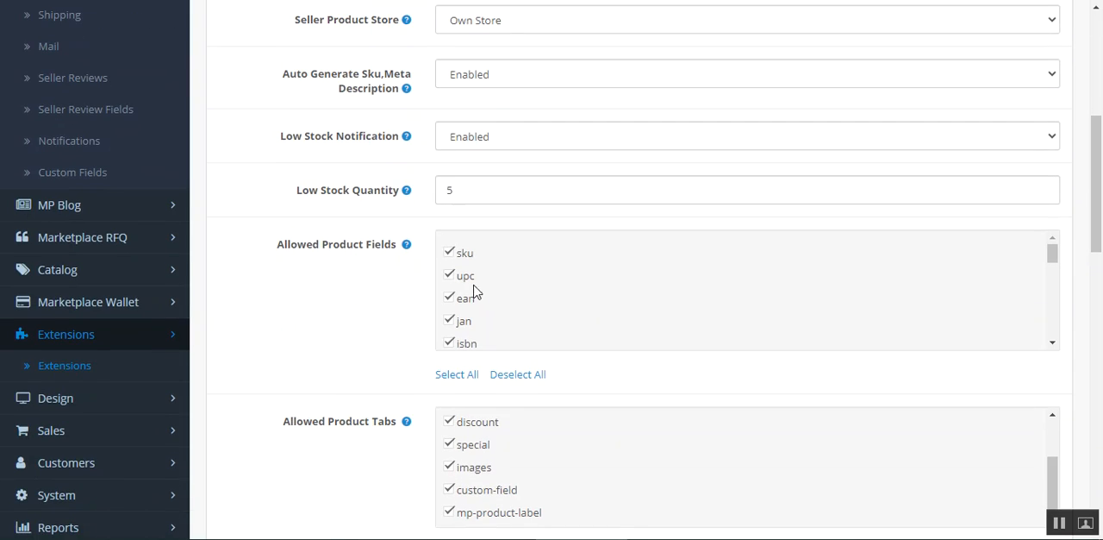
scroll(400, 353, "down", 2)
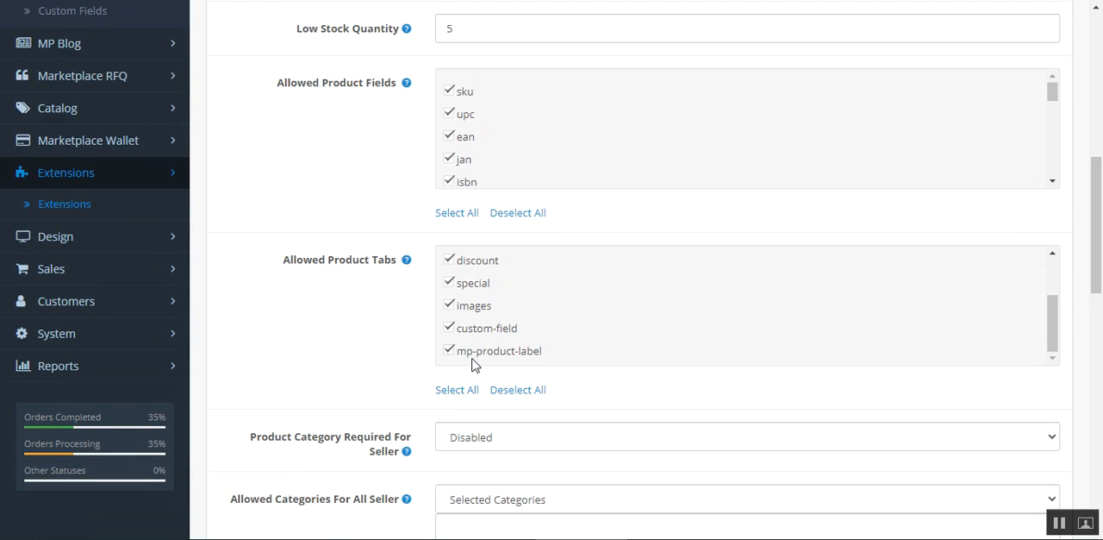
scroll(371, 336, "up", 5)
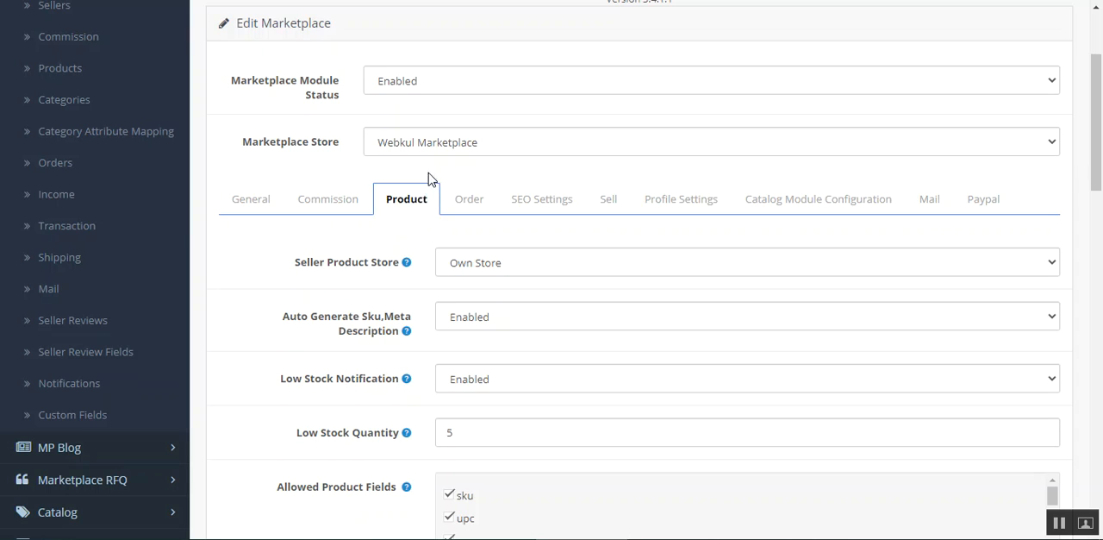